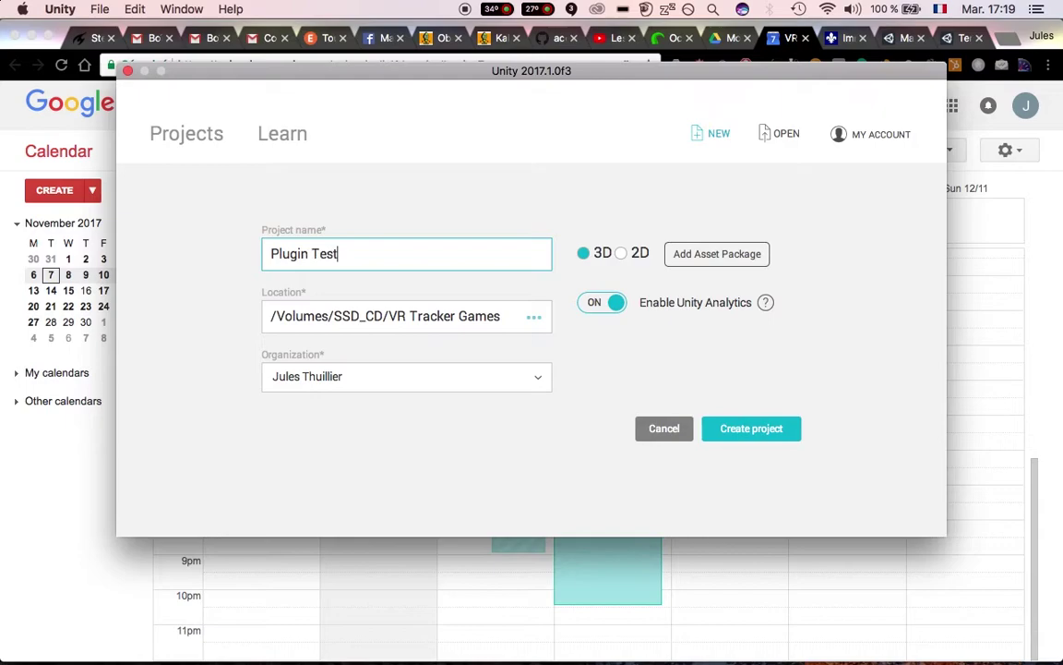
Create 'Plugin Test' as a 3D project in the VR Tracker Games folder
{"action": "left_click", "coordinate": [740, 431]}
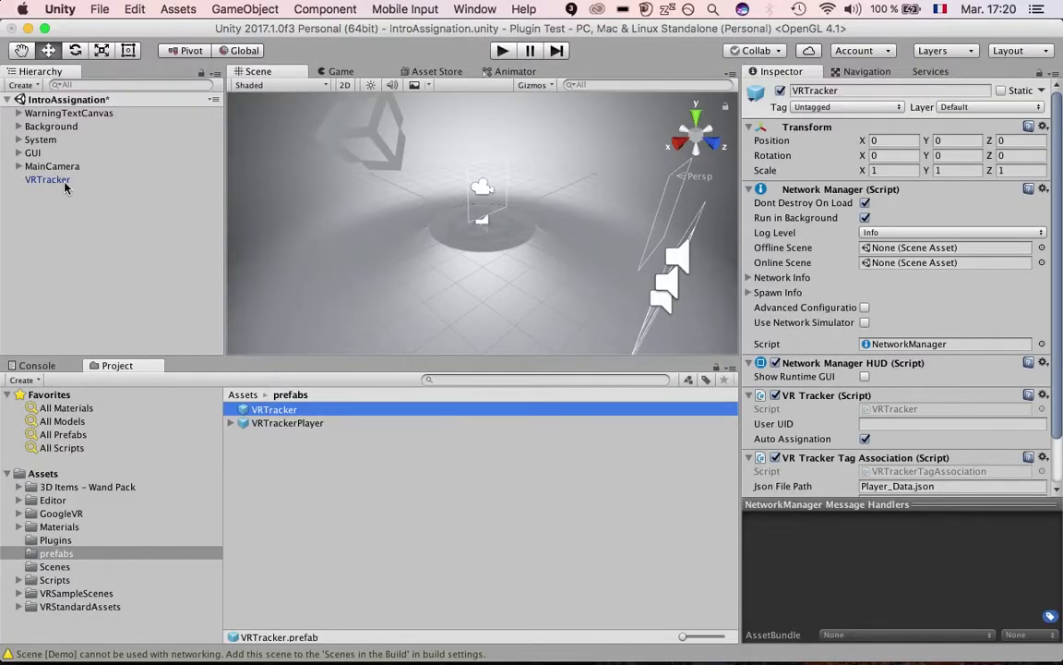
Check VRTracker's Online Scene setting and the current Build Settings scene list
{"action": "left_click", "coordinate": [48, 179]}
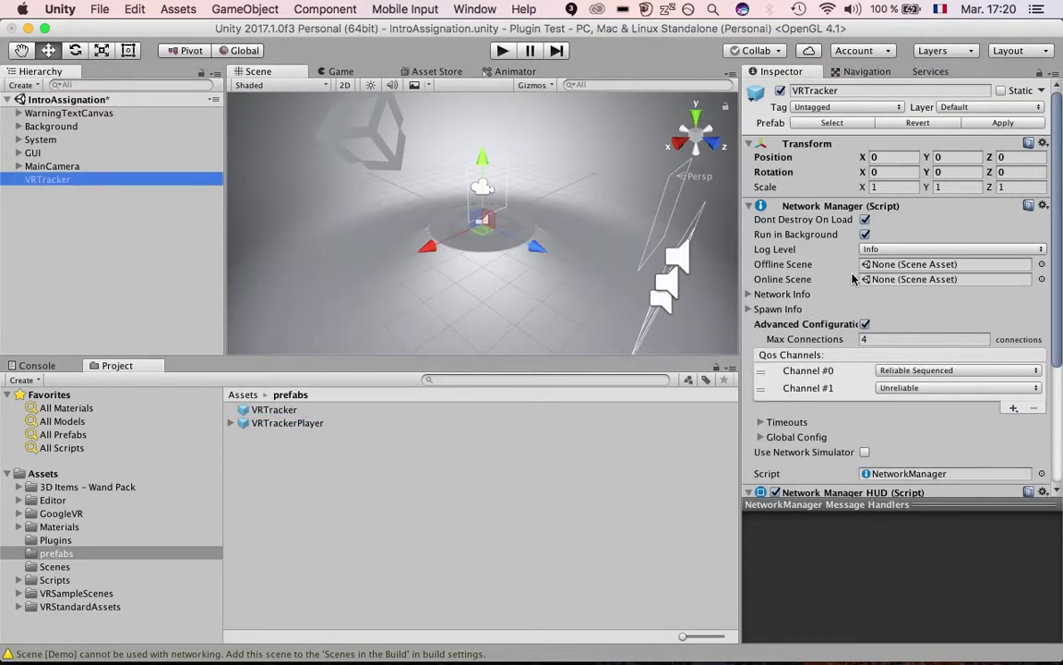
{"action": "left_click", "coordinate": [910, 280]}
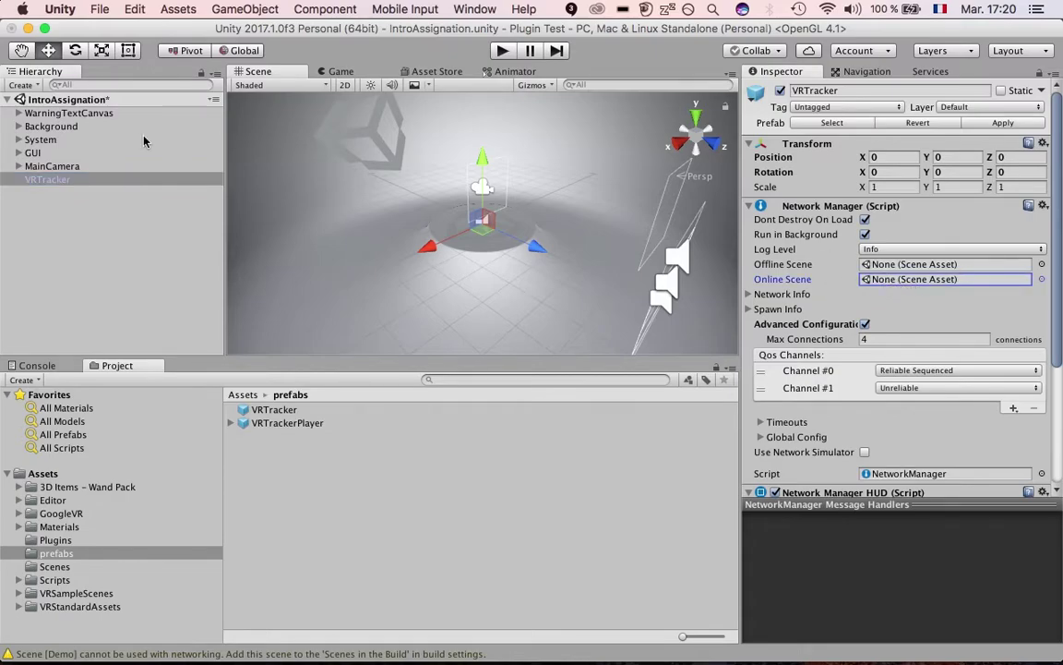
{"action": "left_click", "coordinate": [112, 11]}
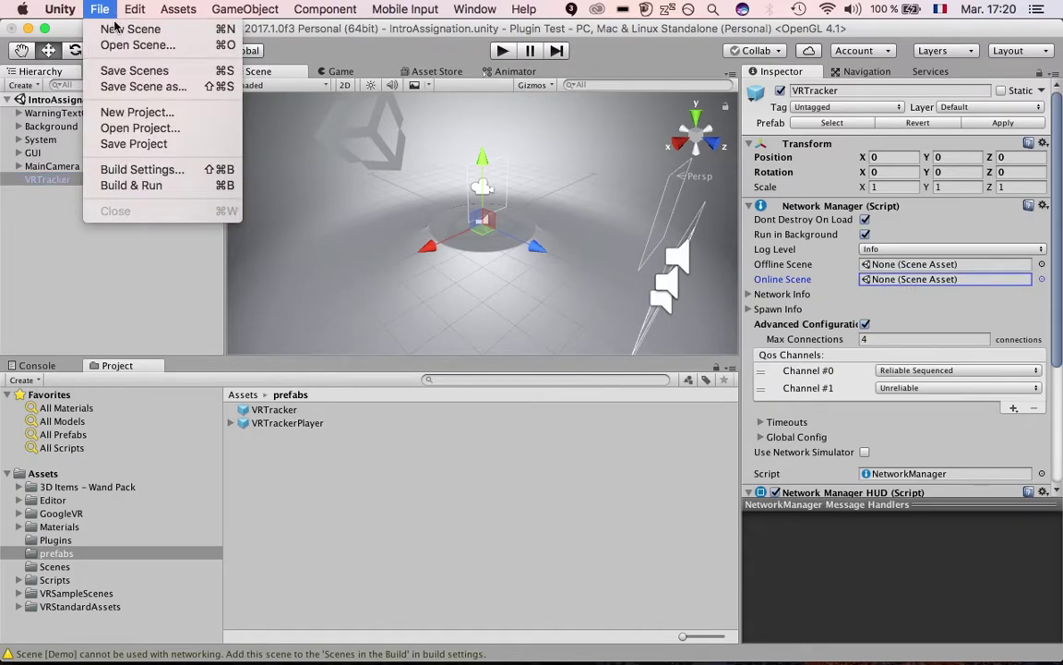
{"action": "left_click", "coordinate": [142, 170]}
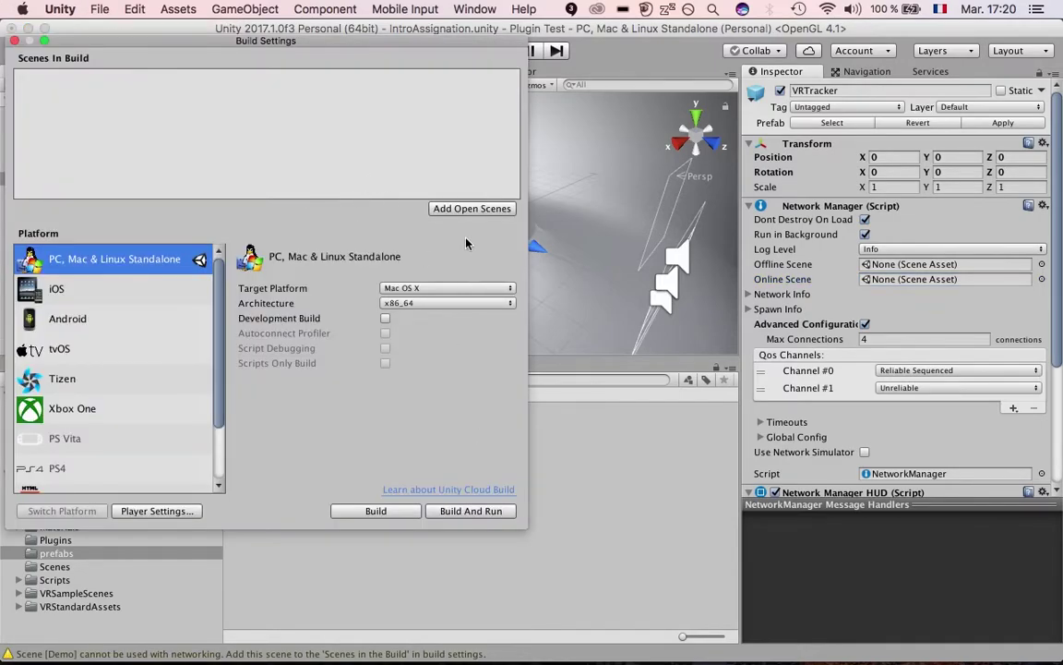
{"action": "left_click", "coordinate": [13, 41]}
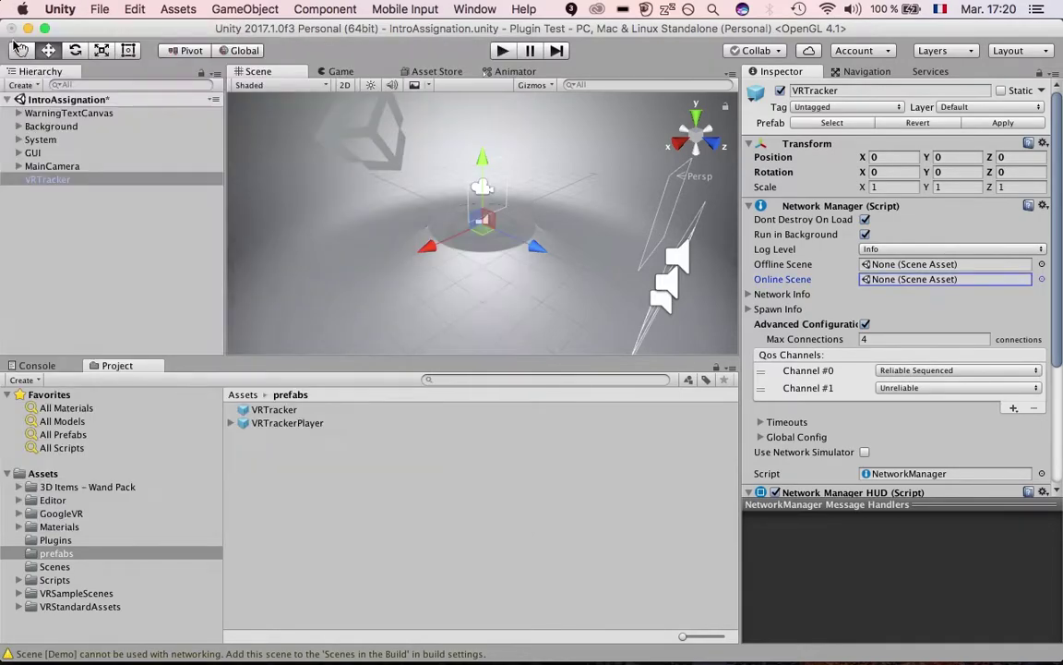
Save IntroAssignation and open the Demo scene from the Scenes folder
{"action": "left_click", "coordinate": [53, 556]}
{"action": "left_click", "coordinate": [56, 566]}
{"action": "double_click", "coordinate": [264, 410]}
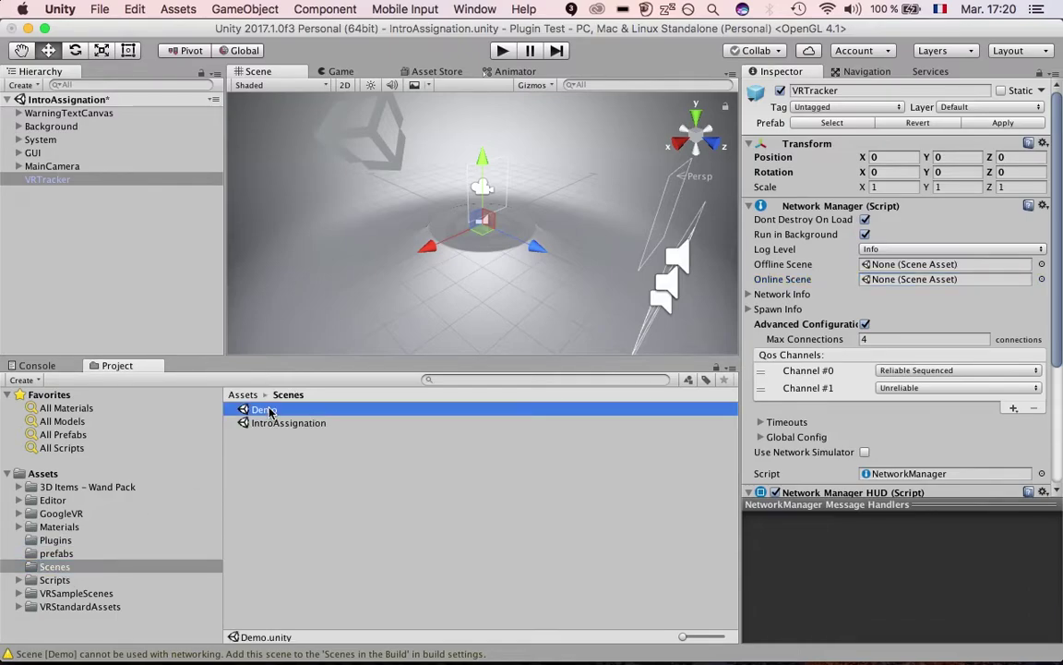
{"action": "left_click", "coordinate": [668, 262]}
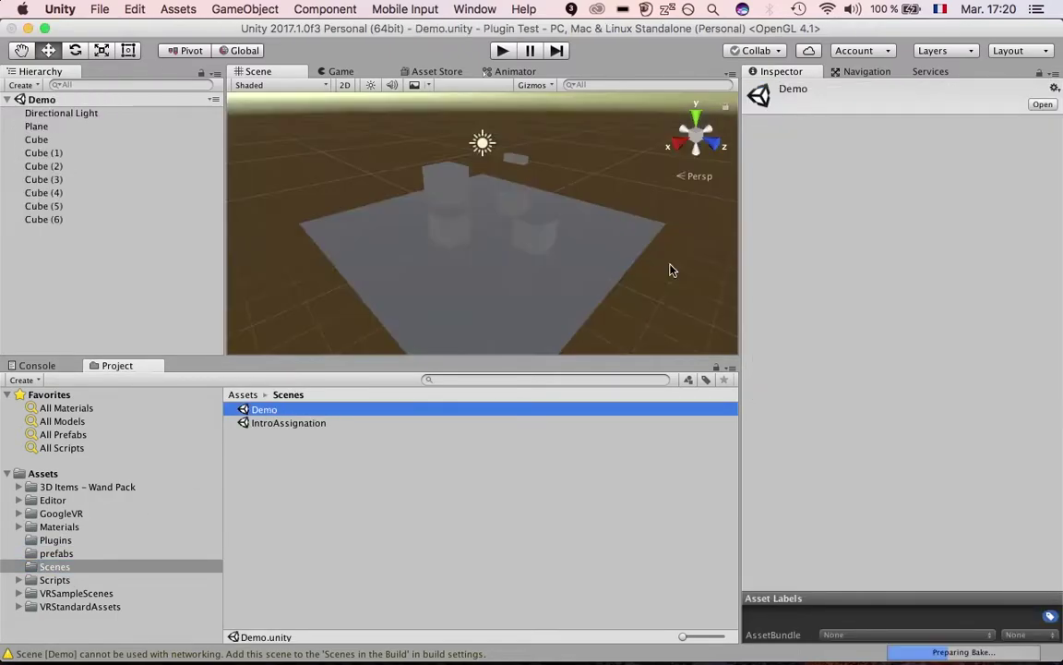
Add Demo to the build after IntroAssignation, then reopen the IntroAssignation scene
{"action": "left_click", "coordinate": [100, 9]}
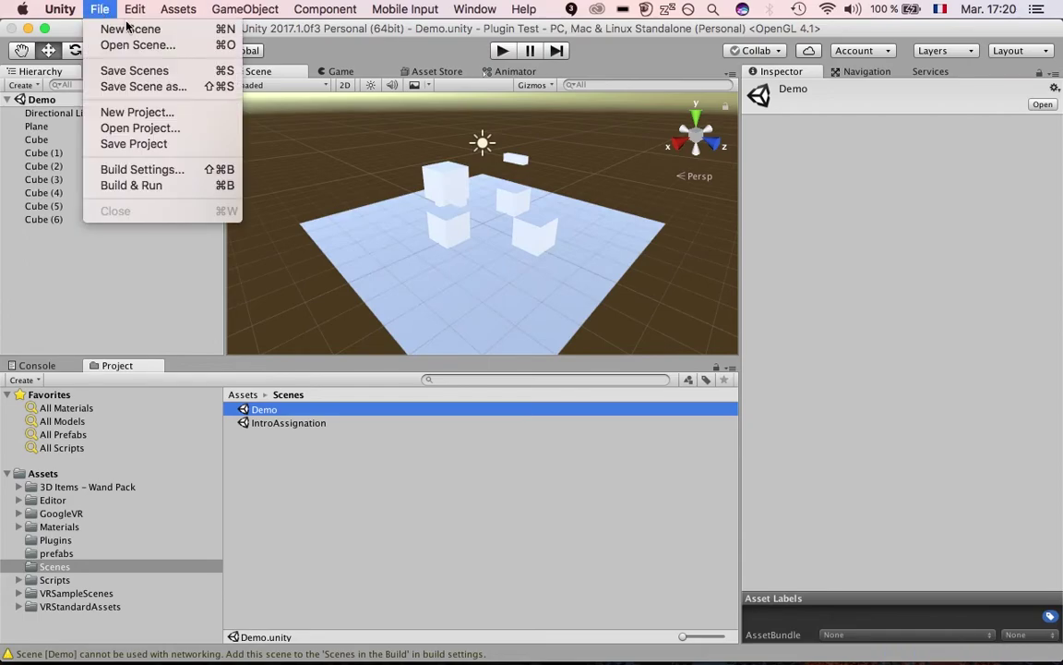
{"action": "left_click", "coordinate": [146, 170]}
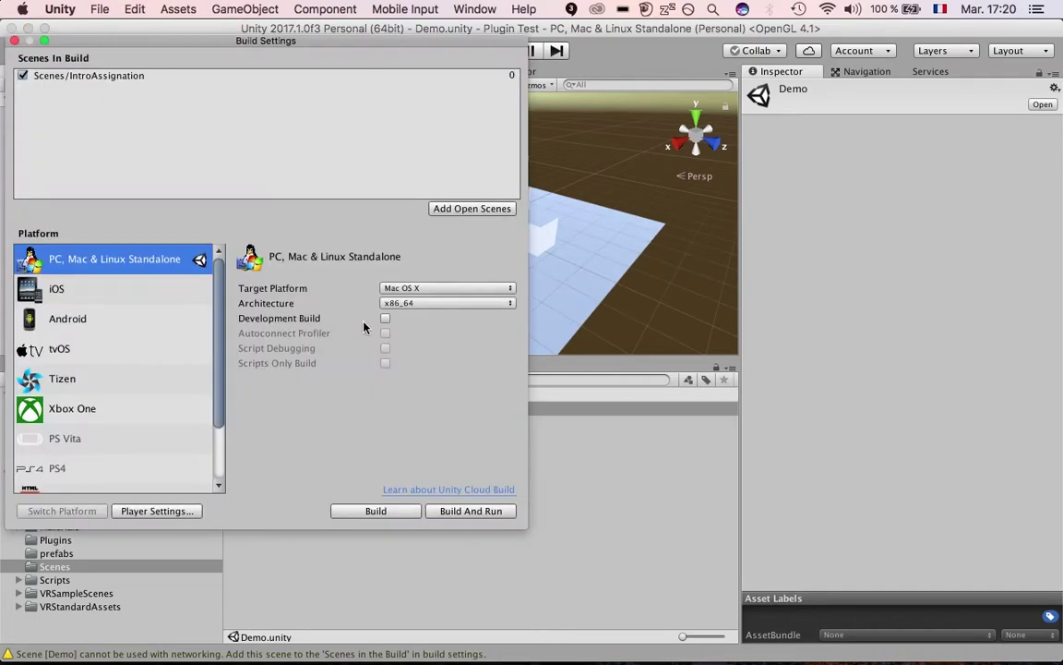
{"action": "left_click", "coordinate": [471, 511]}
{"action": "left_click", "coordinate": [727, 508]}
{"action": "left_click", "coordinate": [462, 208]}
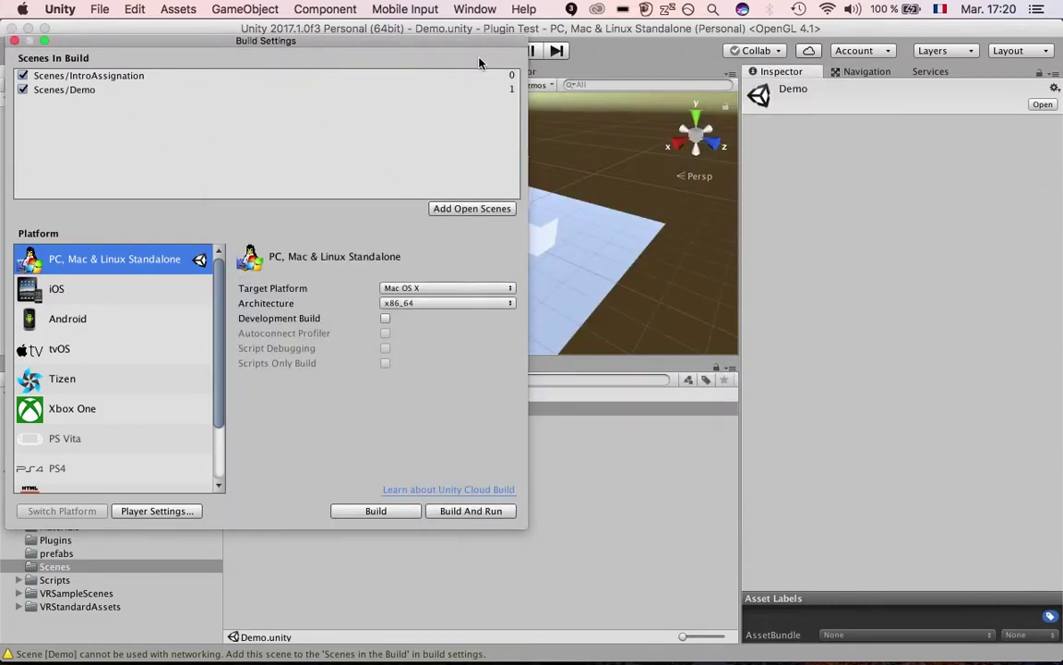
{"action": "left_click", "coordinate": [79, 79]}
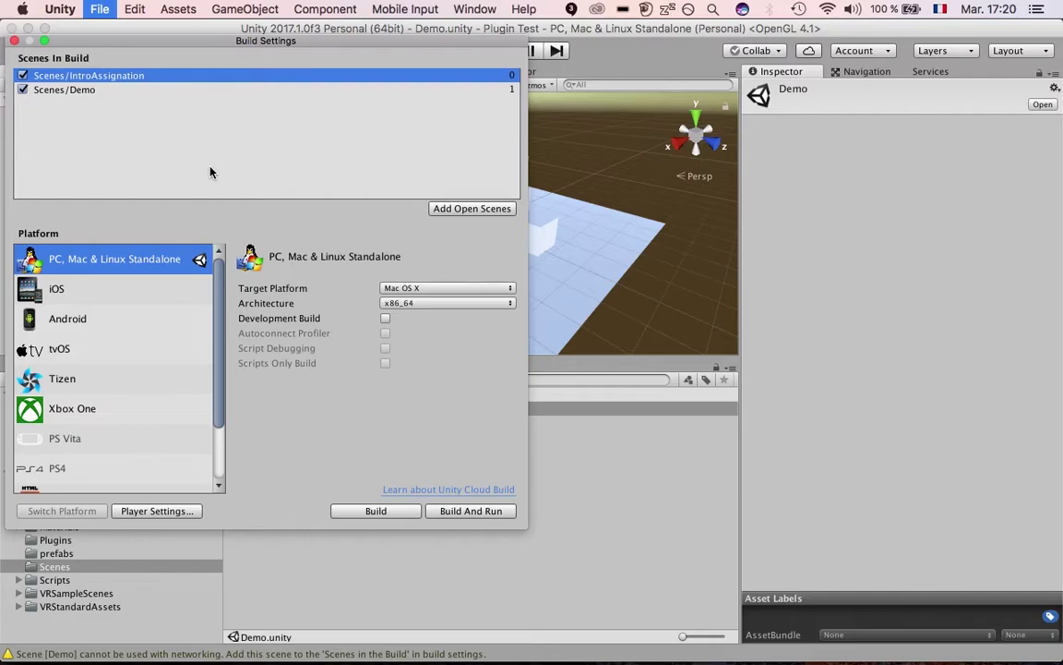
{"action": "left_click", "coordinate": [12, 40]}
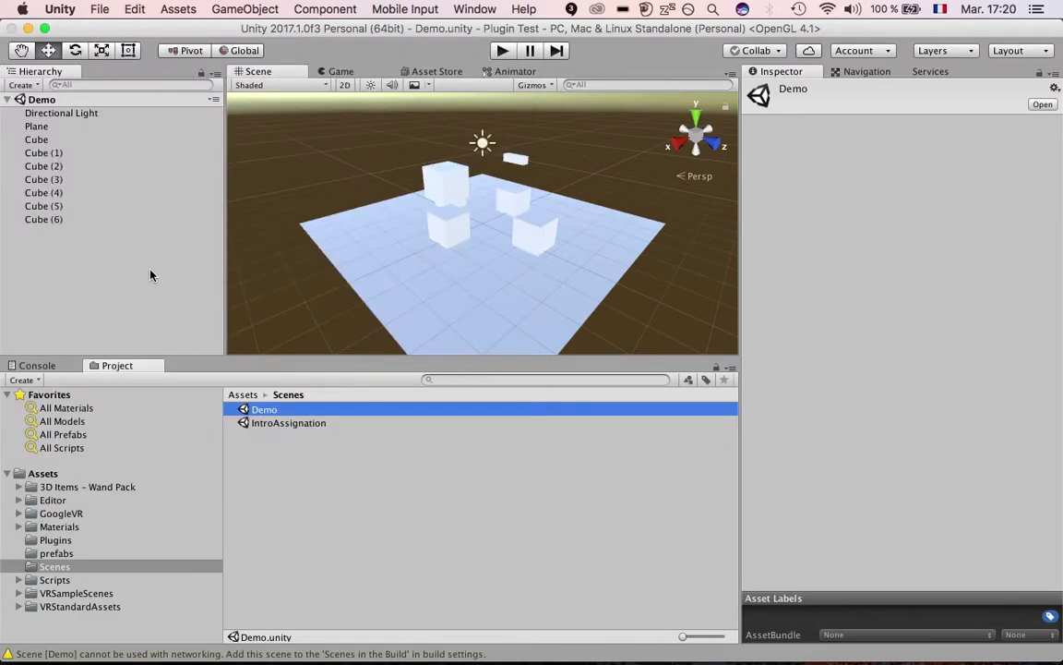
{"action": "double_click", "coordinate": [280, 426]}
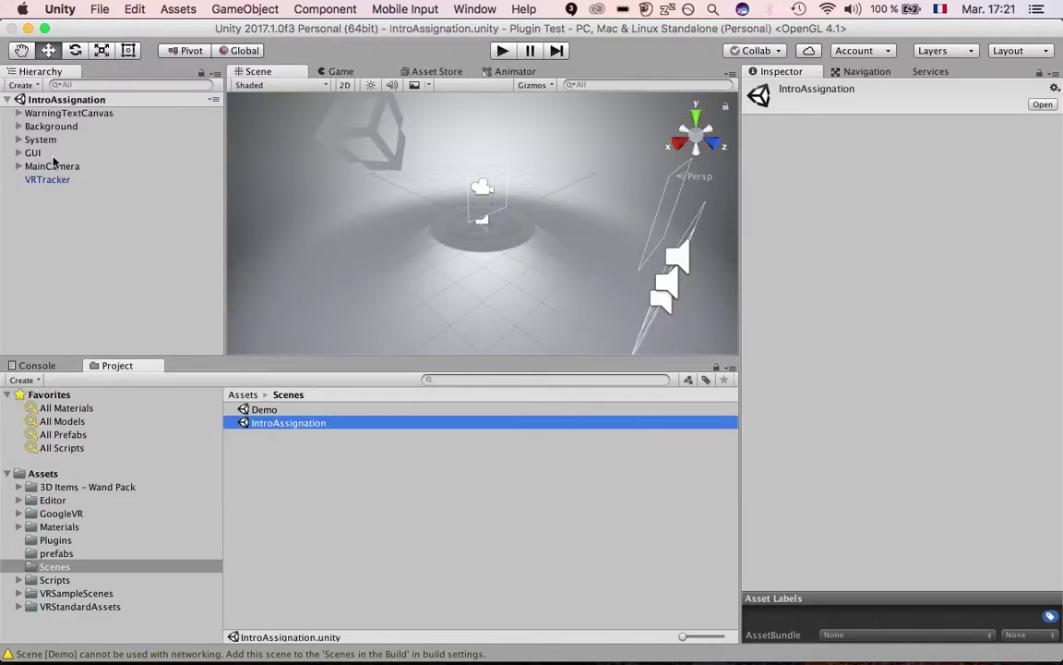
Select VRTracker and choose Demo as its network manager's Online Scene
{"action": "left_click", "coordinate": [56, 180]}
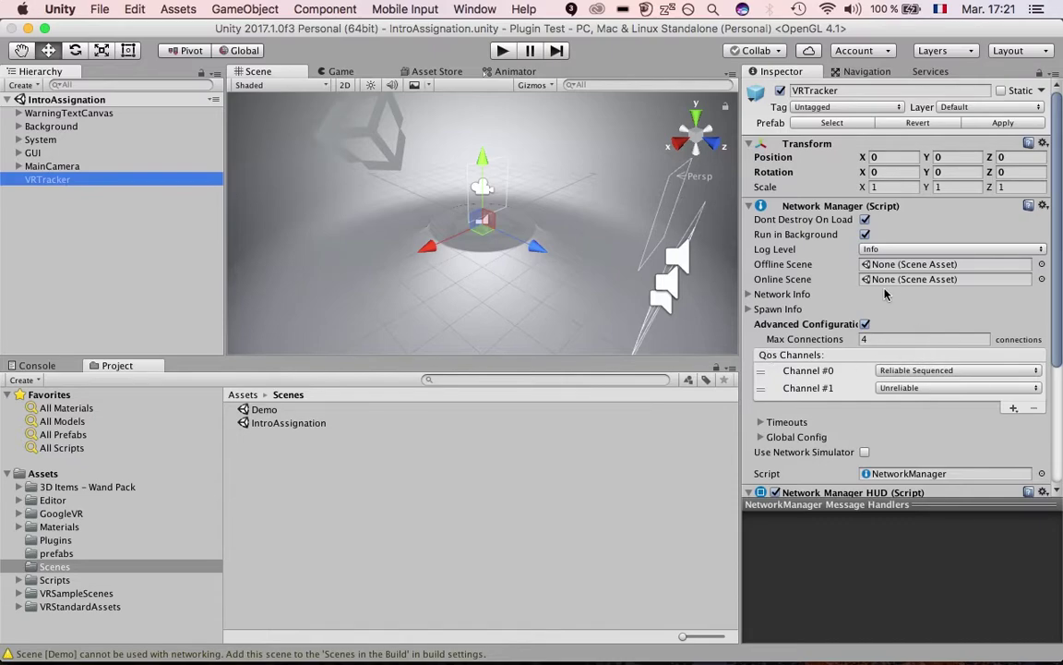
{"action": "left_click", "coordinate": [885, 279]}
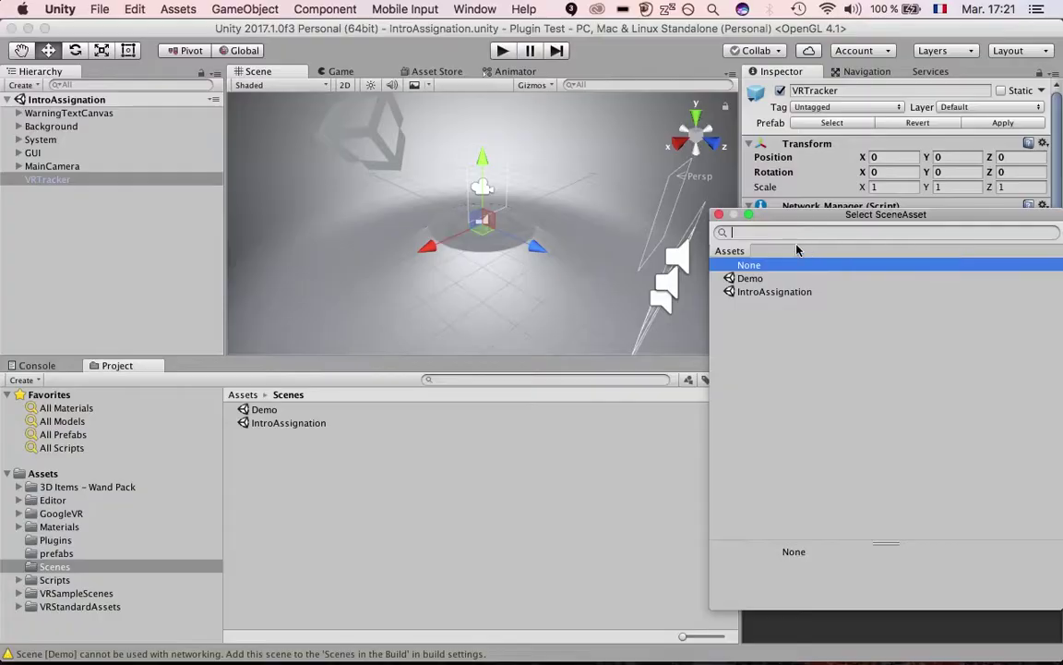
{"action": "left_click", "coordinate": [719, 215]}
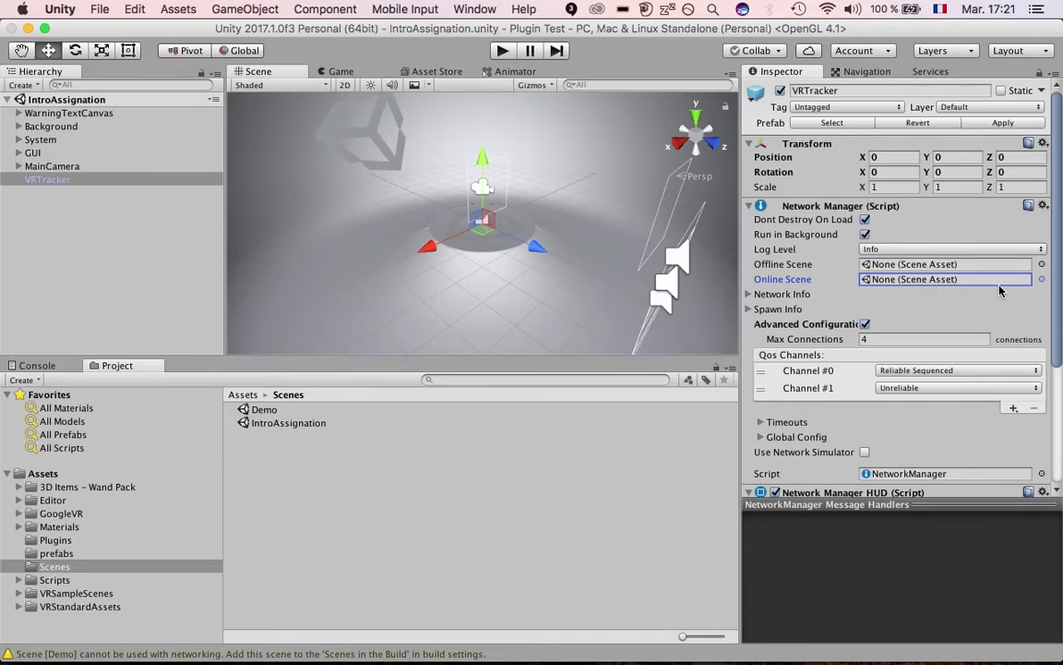
{"action": "left_click", "coordinate": [1042, 280]}
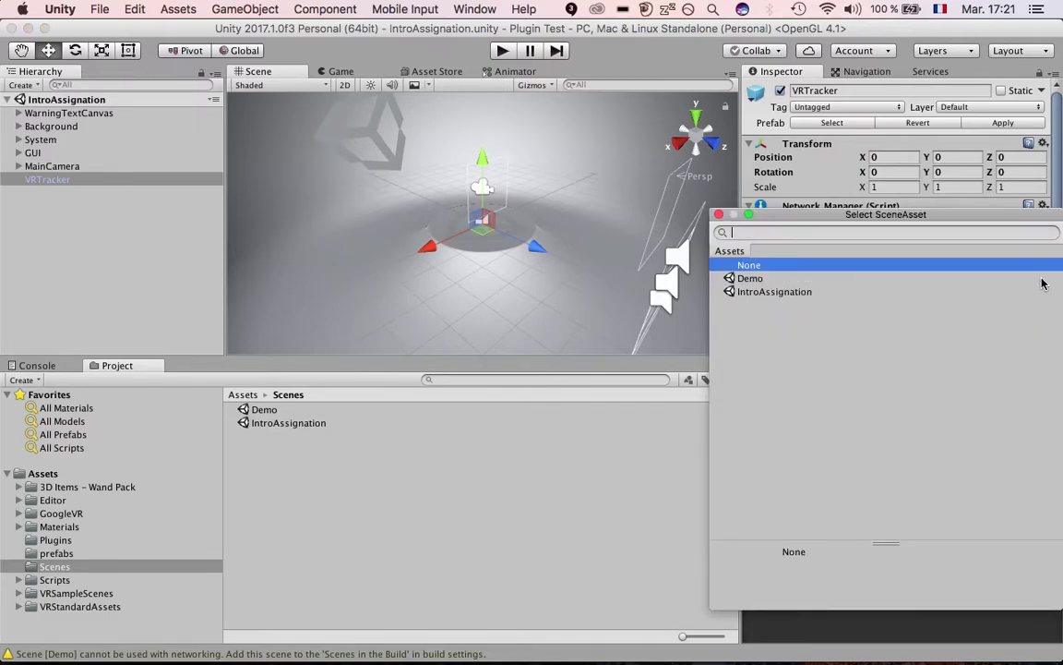
{"action": "left_click", "coordinate": [751, 279]}
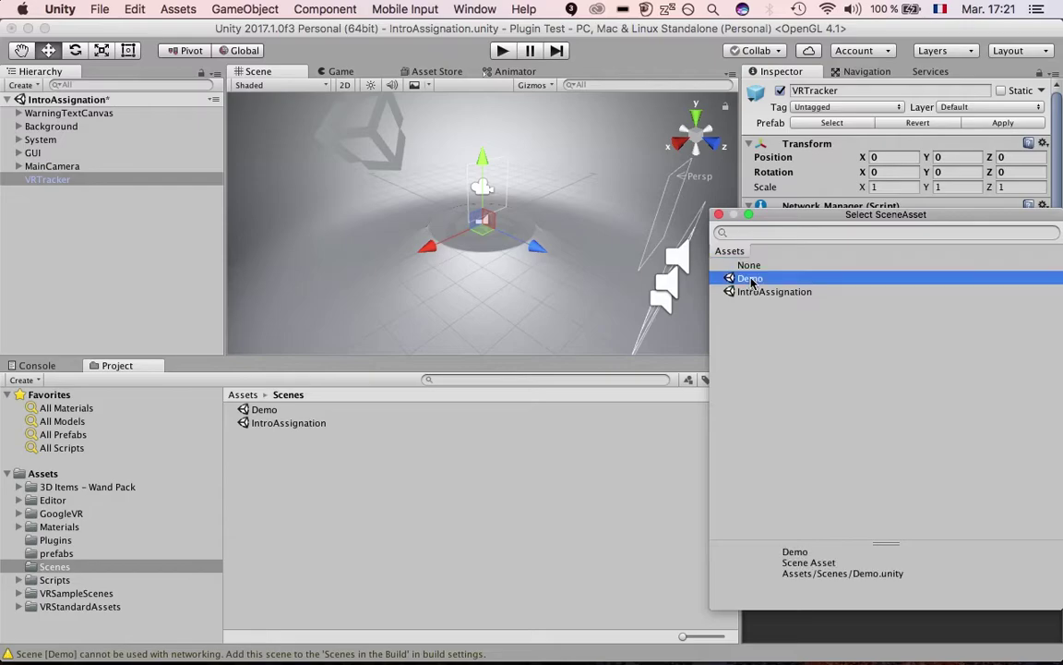
{"action": "double_click", "coordinate": [751, 279]}
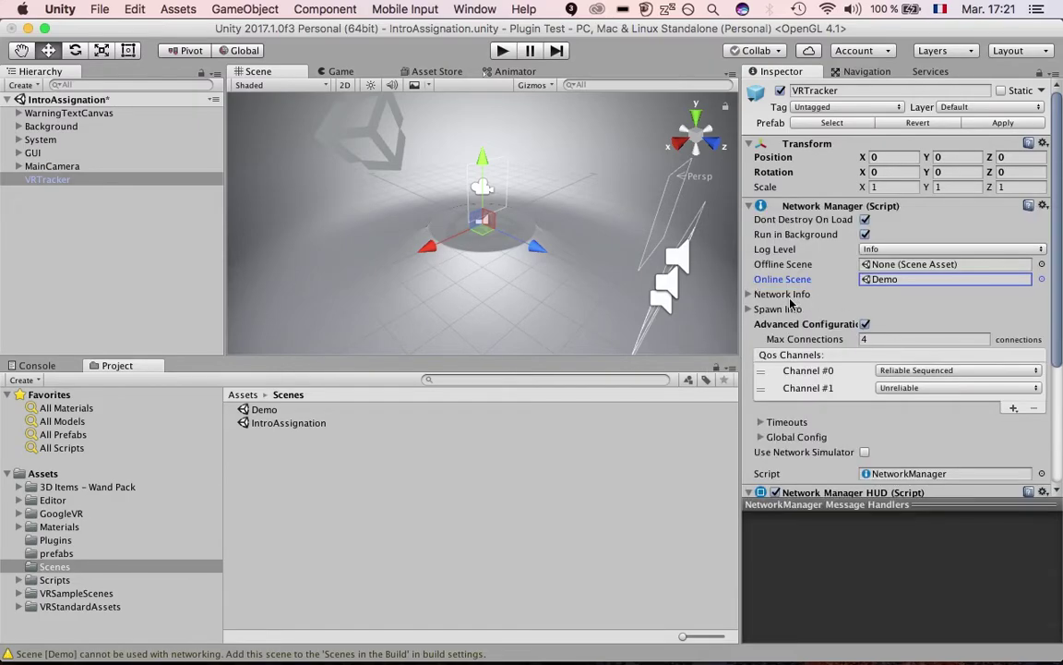
Expand the spawn settings to locate the assigned VRTrackerPlayer player prefab
{"action": "scroll", "coordinate": [800, 309], "scroll_direction": "down", "scroll_amount": 5}
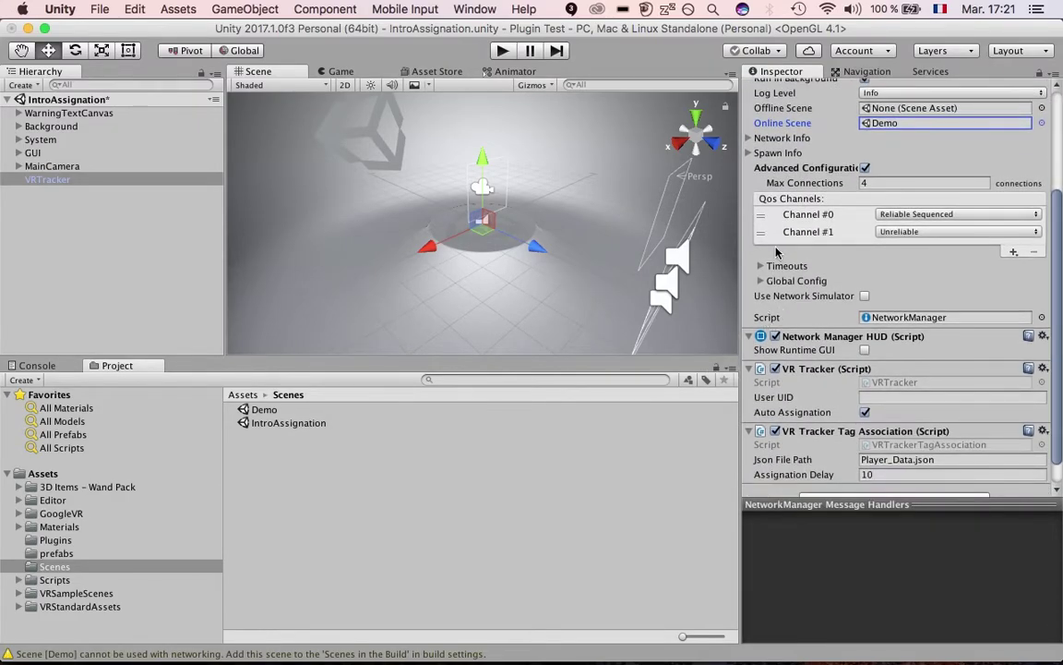
{"action": "scroll", "coordinate": [758, 319], "scroll_direction": "up", "scroll_amount": 2}
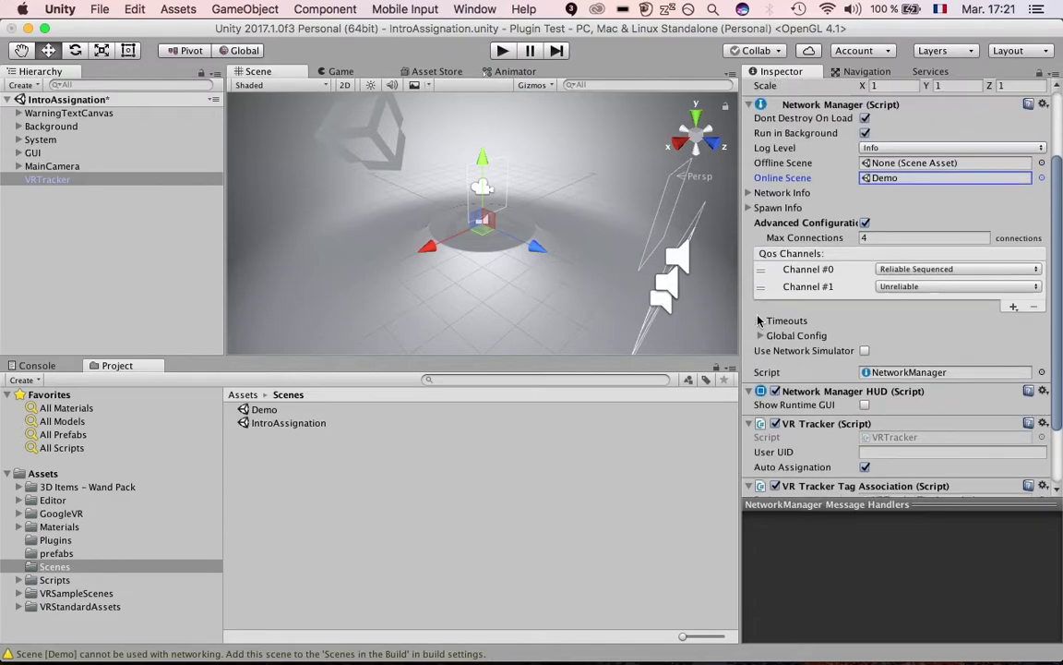
{"action": "left_click", "coordinate": [750, 209]}
{"action": "left_click", "coordinate": [951, 226]}
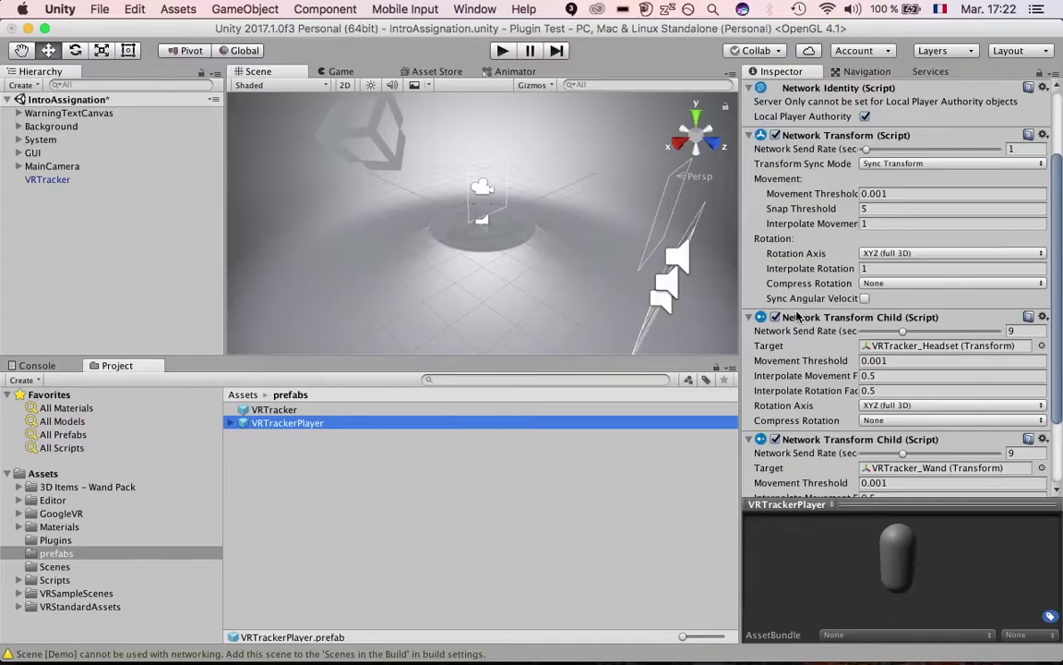
{"action": "left_click", "coordinate": [51, 179]}
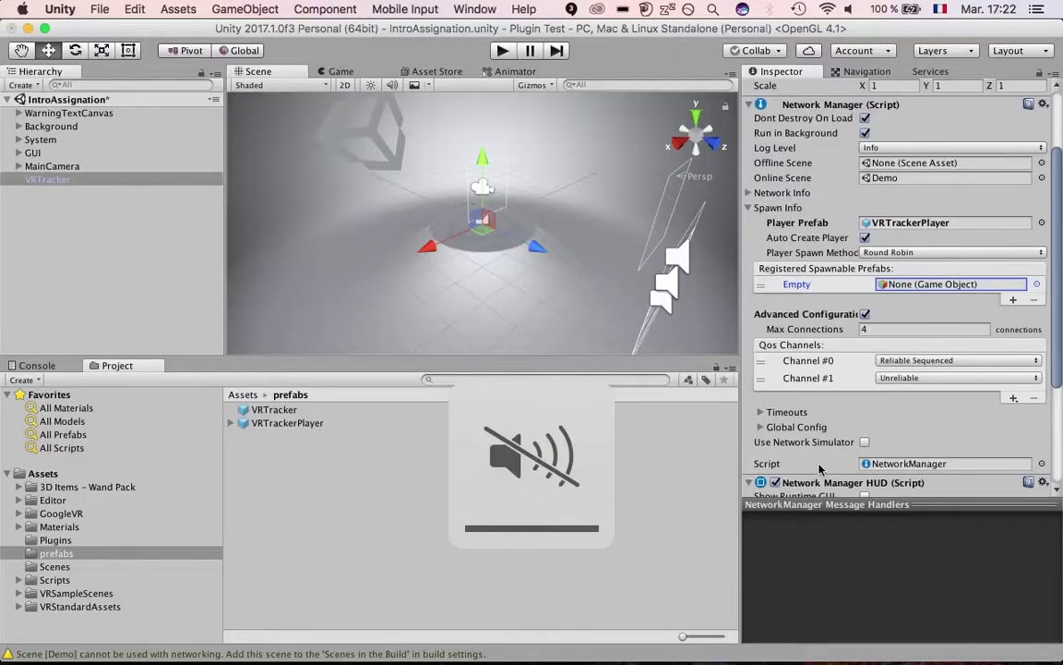
{"action": "scroll", "coordinate": [811, 406], "scroll_direction": "down", "scroll_amount": 5}
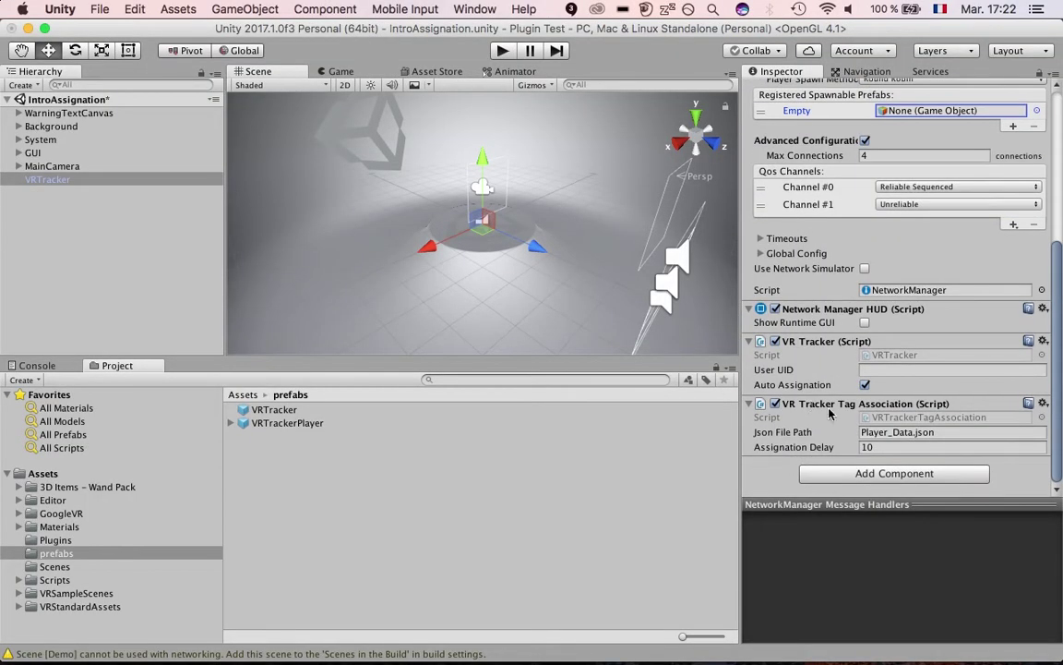
{"action": "scroll", "coordinate": [805, 267], "scroll_direction": "up", "scroll_amount": 5}
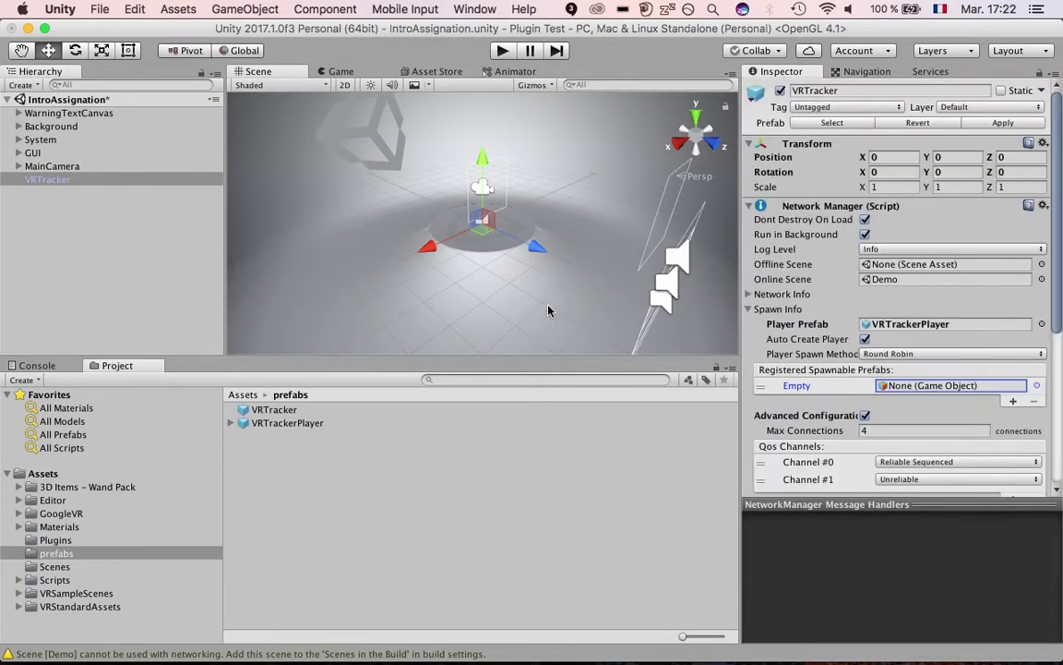
{"action": "left_click", "coordinate": [316, 471]}
{"action": "left_click", "coordinate": [54, 180]}
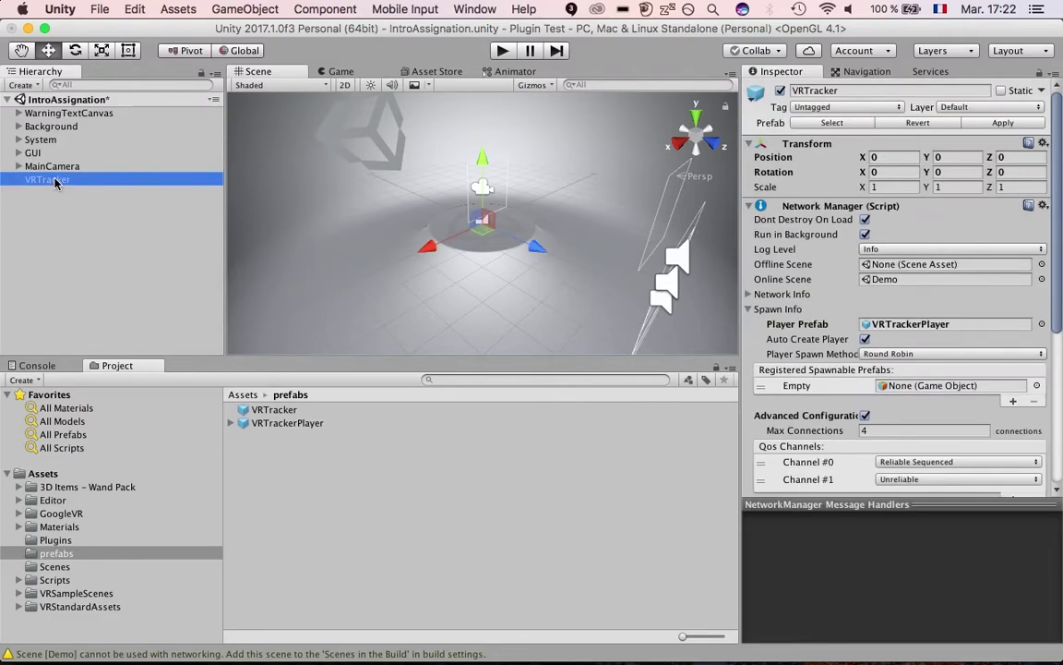
Play IntroAssignation, re-assign the tags starting with the headset, then view the Scene tab
{"action": "left_click", "coordinate": [118, 238]}
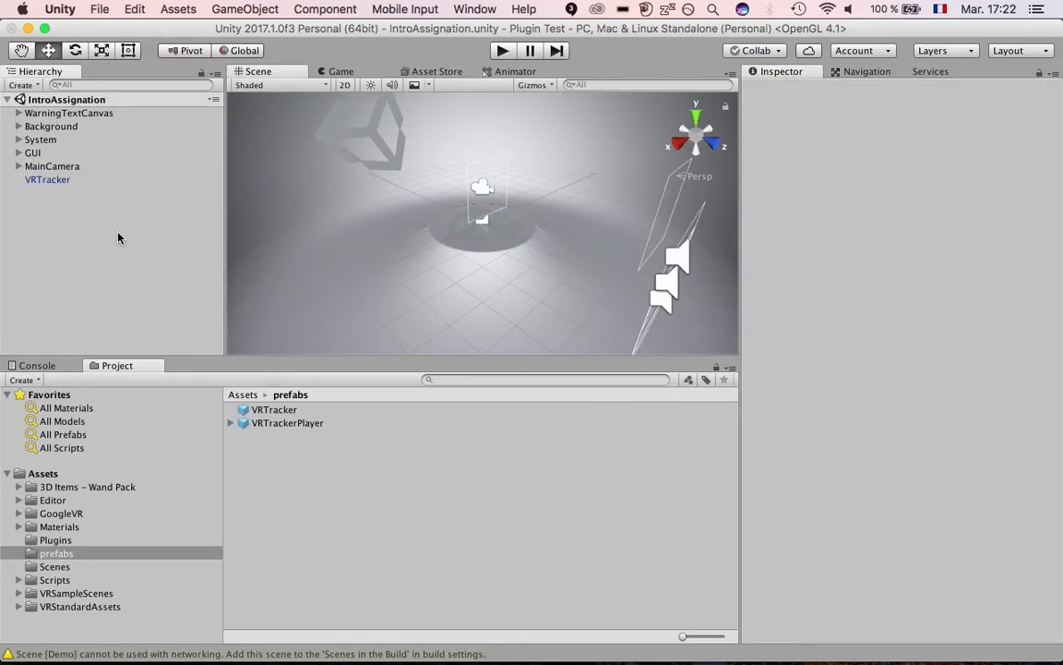
{"action": "left_click", "coordinate": [503, 51]}
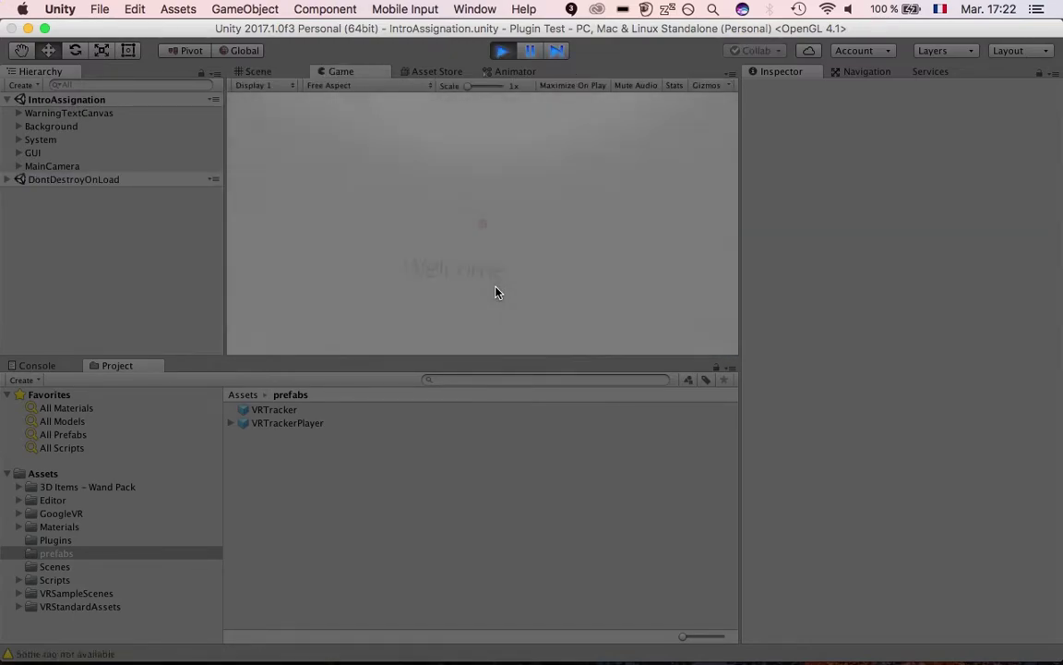
{"action": "mouse_move", "coordinate": [484, 235]}
{"action": "left_mouse_down", "text": "alt"}
{"action": "mouse_move", "coordinate": [363, 237]}
{"action": "mouse_move", "coordinate": [625, 218]}
{"action": "mouse_move", "coordinate": [483, 230]}
{"action": "mouse_move", "coordinate": [486, 242]}
{"action": "mouse_move", "coordinate": [484, 229]}
{"action": "left_mouse_up", "text": "alt"}
{"action": "left_click", "coordinate": [484, 228]}
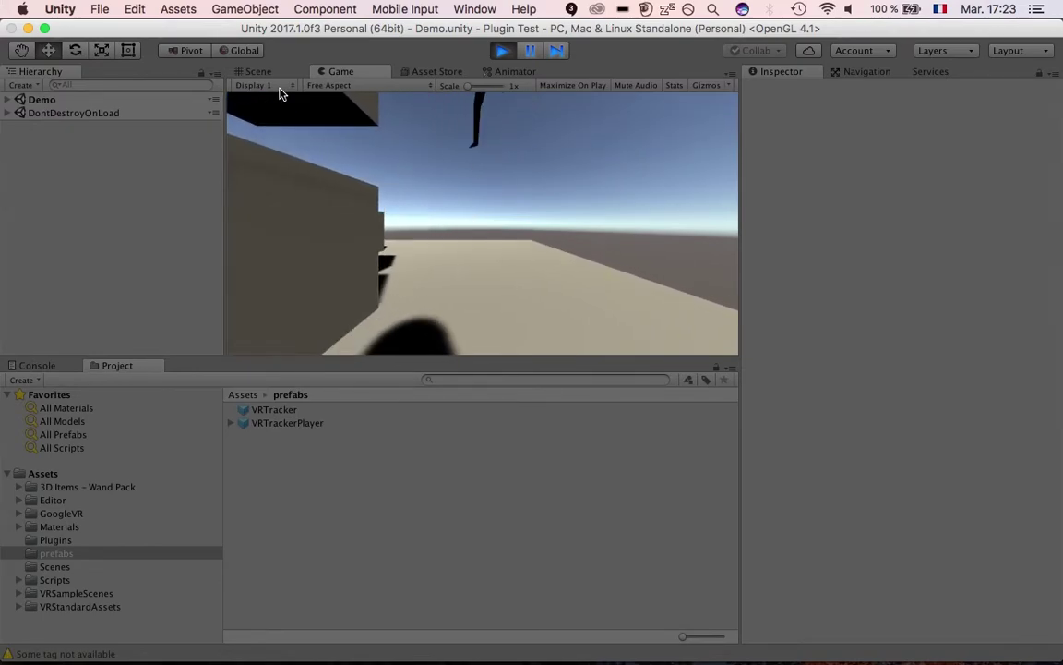
{"action": "left_click", "coordinate": [250, 72]}
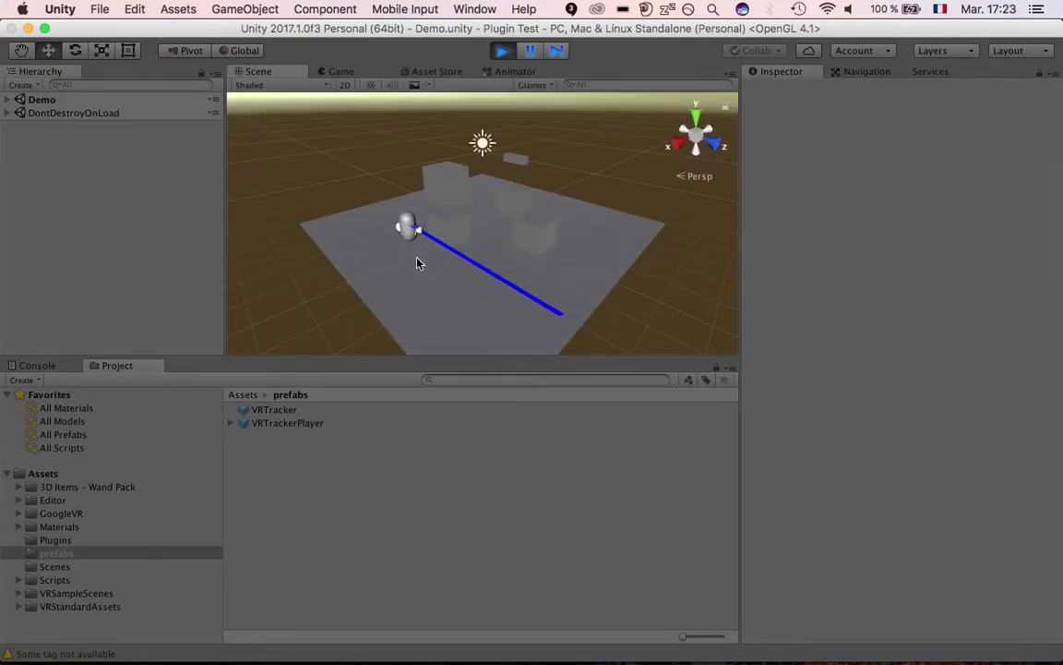
Center the tracker head, inspect VRTrackerPlayer(Clone) under Demo, then stop play mode
{"action": "scroll", "coordinate": [458, 224], "scroll_direction": "up", "scroll_amount": 5}
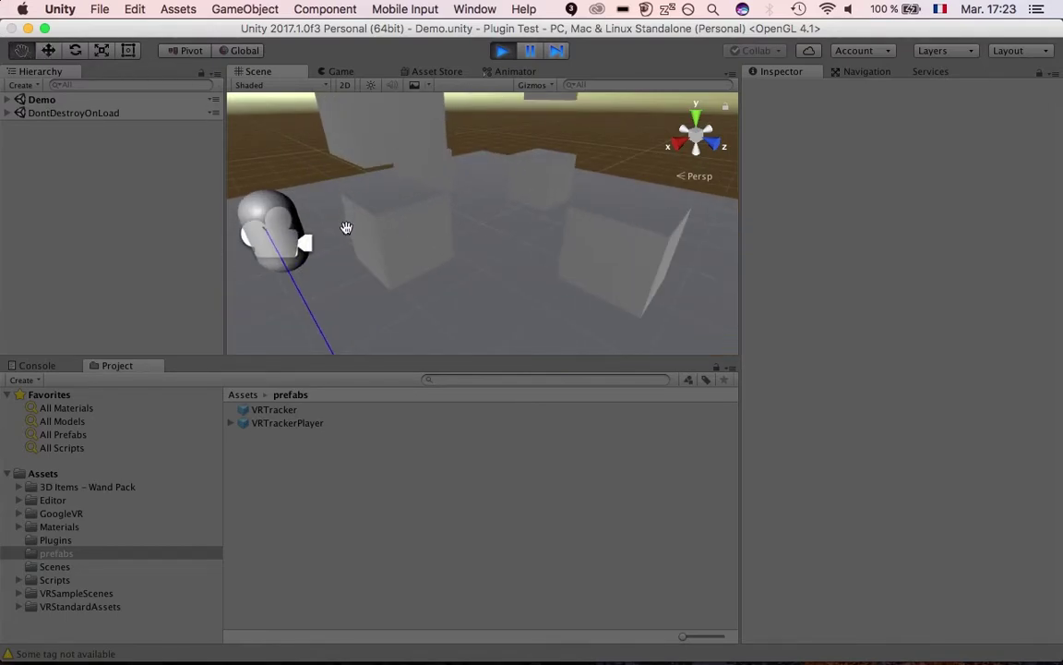
{"action": "left_click_drag", "start_coordinate": [346, 227], "coordinate": [342, 100]}
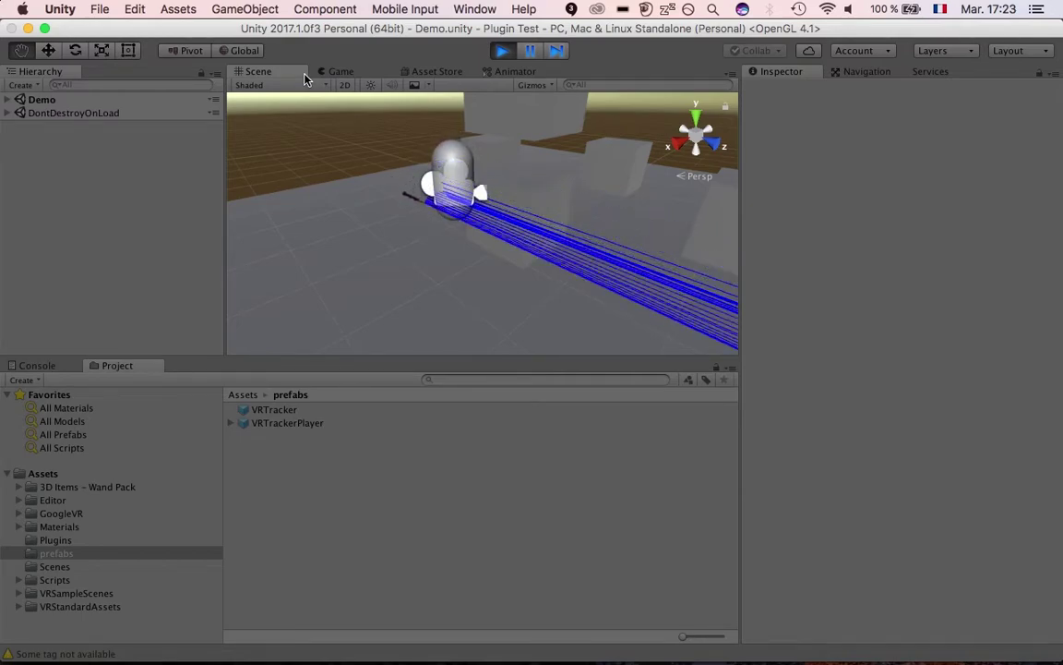
{"action": "left_click", "coordinate": [8, 100]}
{"action": "left_click", "coordinate": [43, 232]}
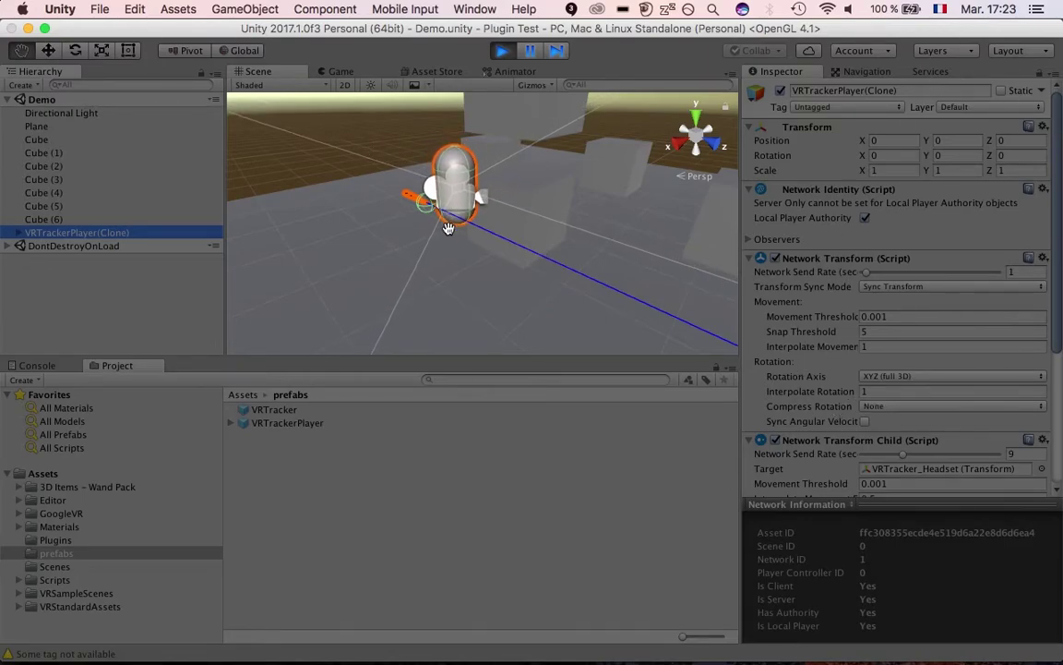
{"action": "left_click", "coordinate": [501, 53]}
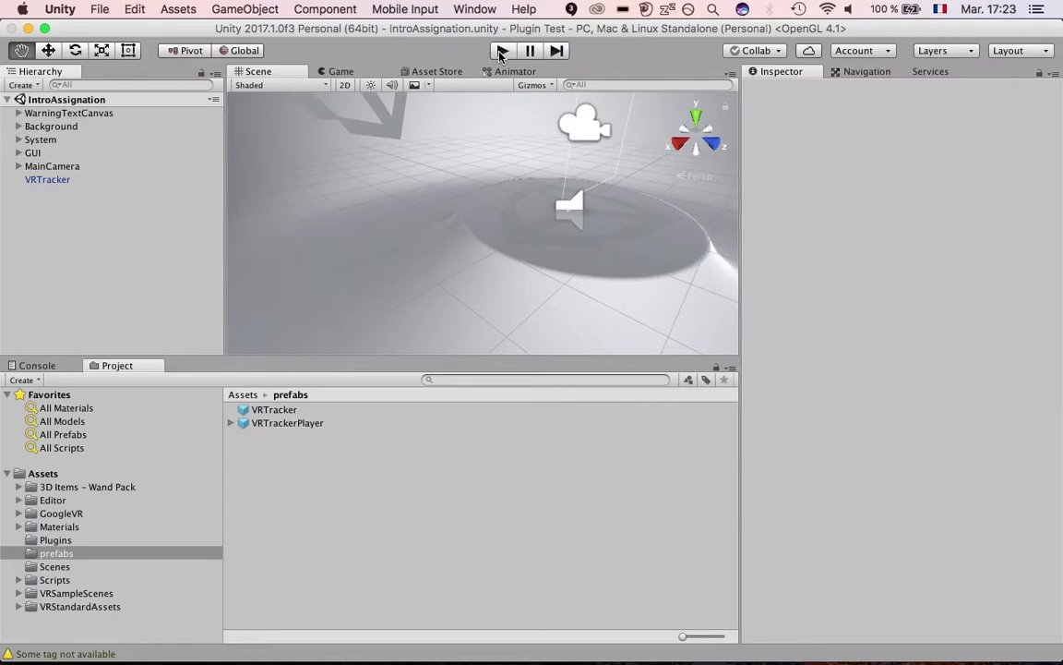
Enter play mode on IntroAssignation to show the Welcome screen
{"action": "left_click", "coordinate": [503, 51]}
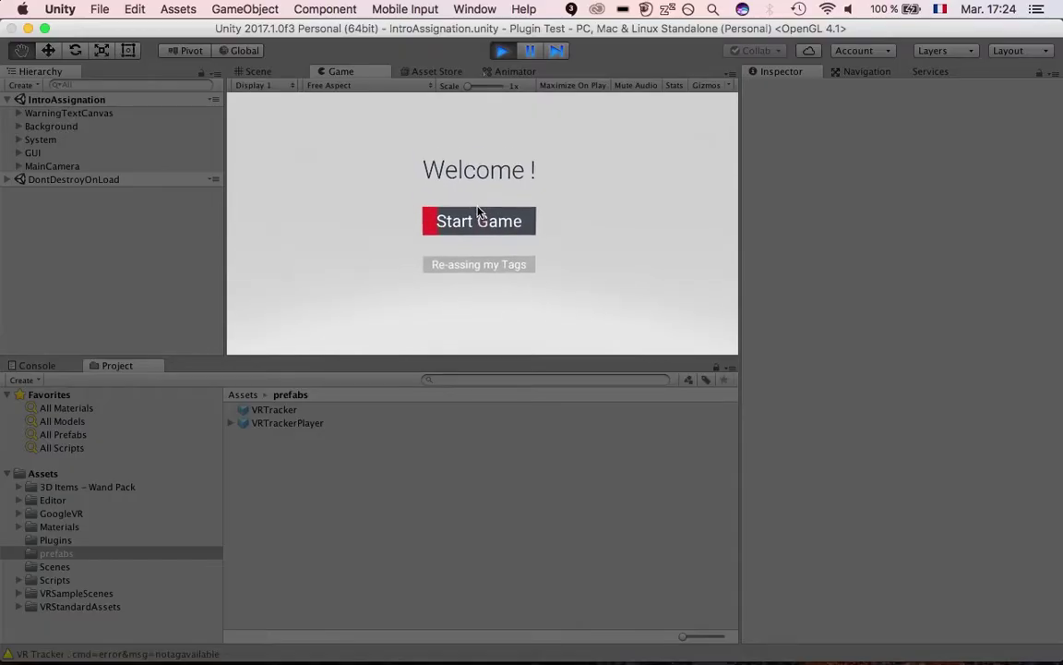
Start the game, view Demo in the Scene tab, and expand VRTrackerPlayer(Clone)'s headset and wand
{"action": "left_click", "coordinate": [481, 230]}
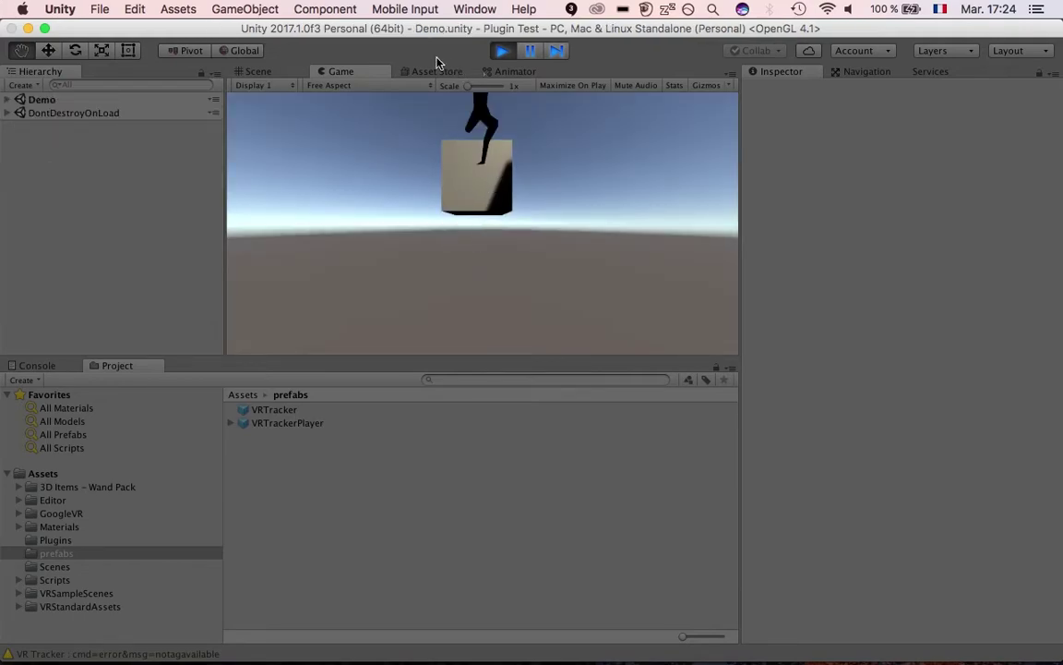
{"action": "left_click", "coordinate": [285, 73]}
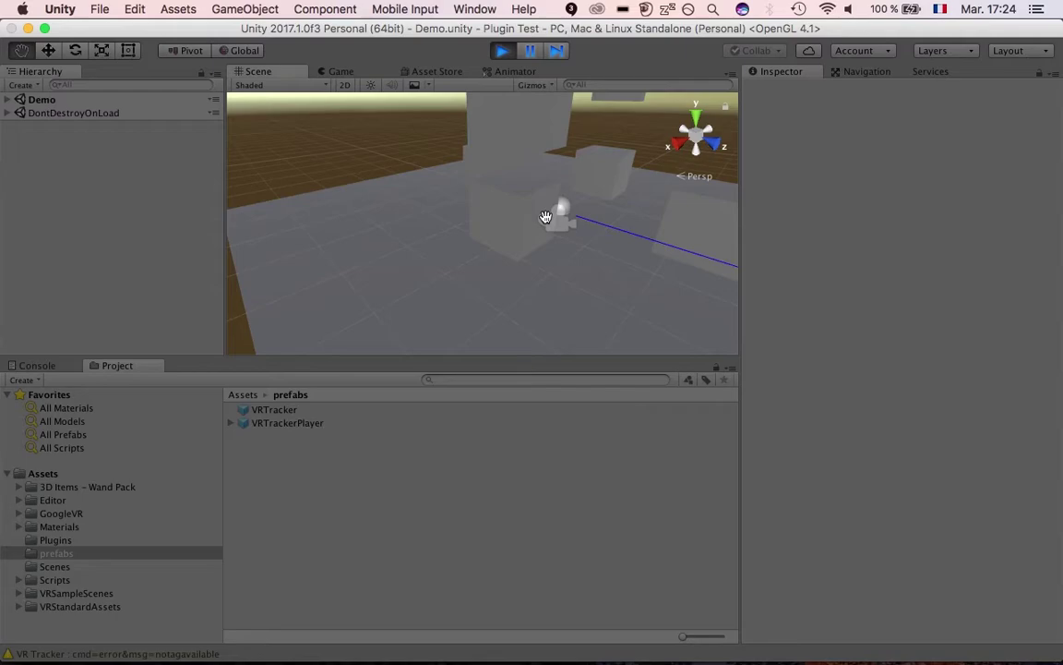
{"action": "left_click", "coordinate": [8, 100]}
{"action": "left_click", "coordinate": [23, 233]}
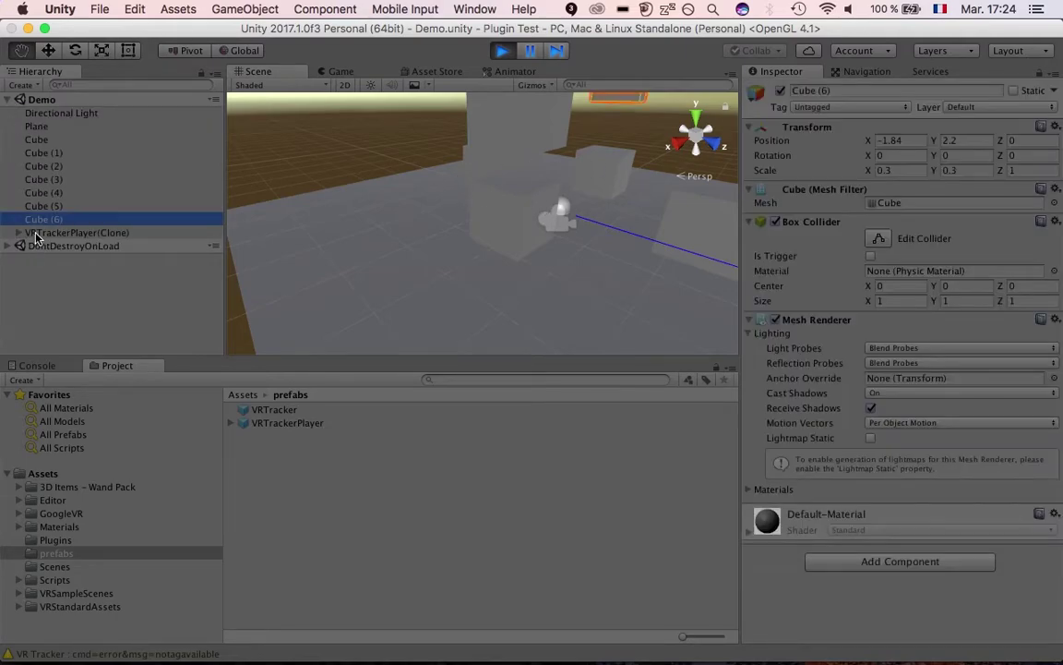
{"action": "left_click", "coordinate": [17, 234]}
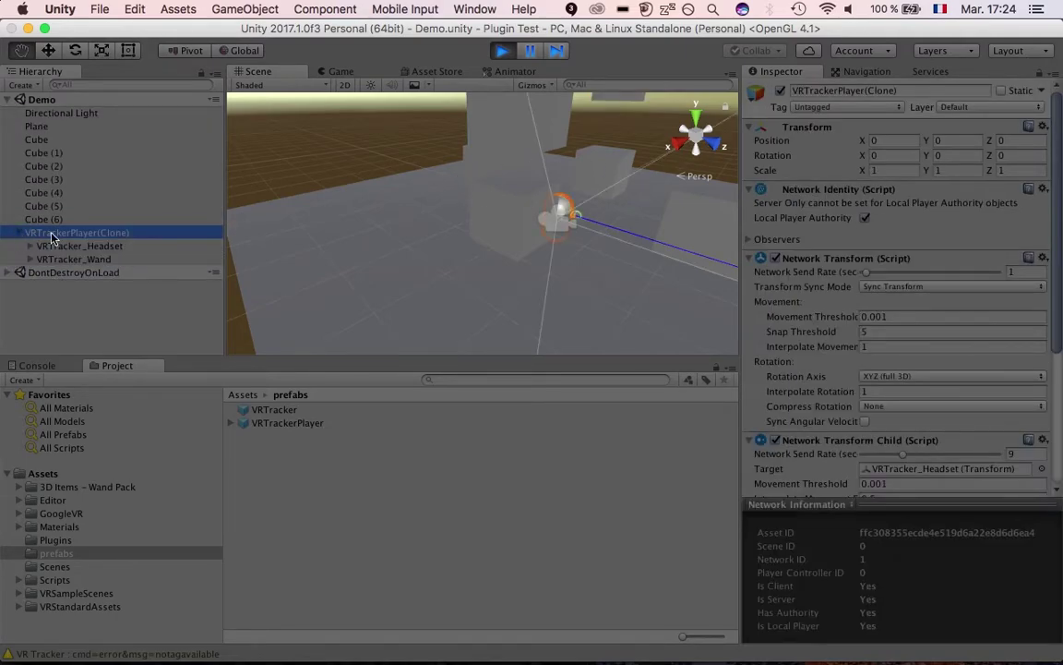
Exit play mode and select the VRTrackerPlayer prefab in the Project panel
{"action": "left_click", "coordinate": [503, 53]}
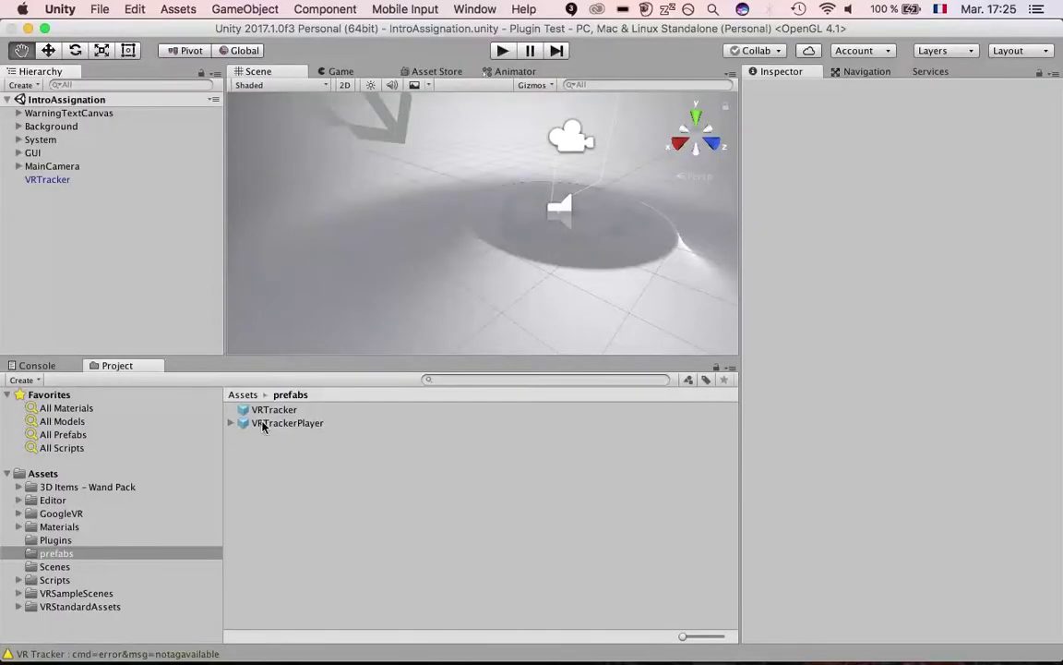
{"action": "left_click", "coordinate": [267, 424]}
Compare the VRTracker prefab's network manager settings with the scene's VRTracker object
{"action": "left_click", "coordinate": [265, 408]}
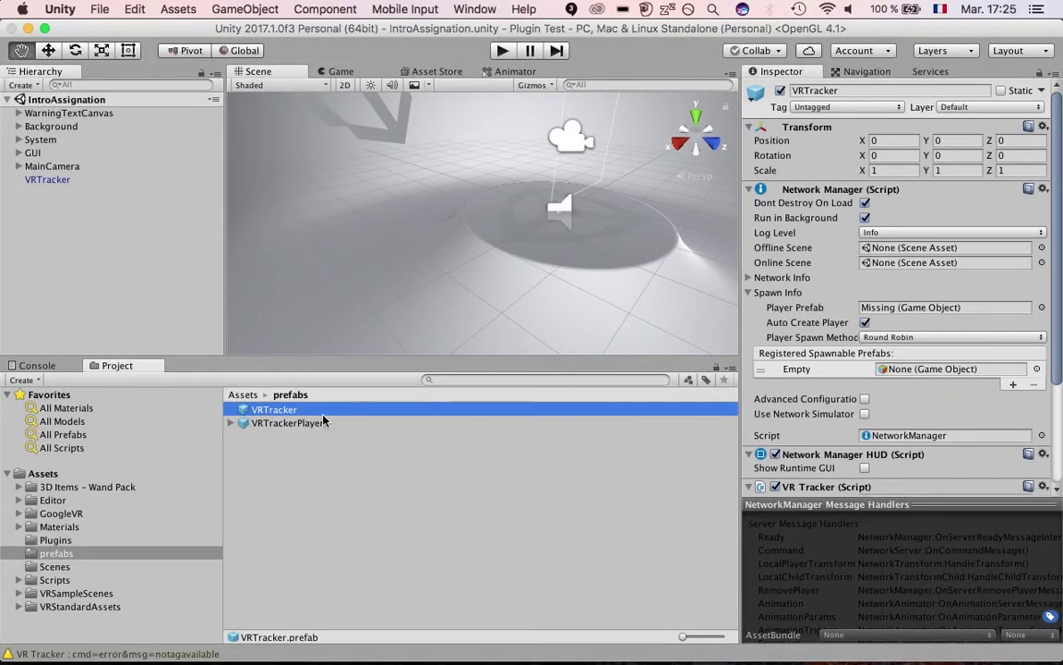
{"action": "scroll", "coordinate": [773, 306], "scroll_direction": "down", "scroll_amount": 5}
{"action": "scroll", "coordinate": [774, 306], "scroll_direction": "up", "scroll_amount": 4}
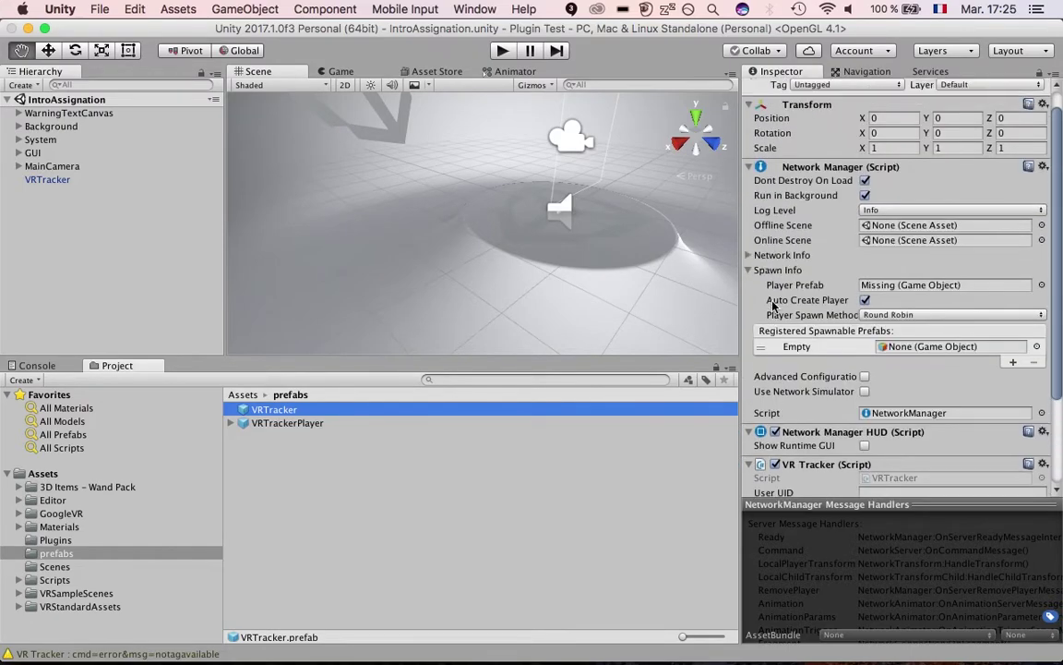
{"action": "left_click", "coordinate": [48, 179]}
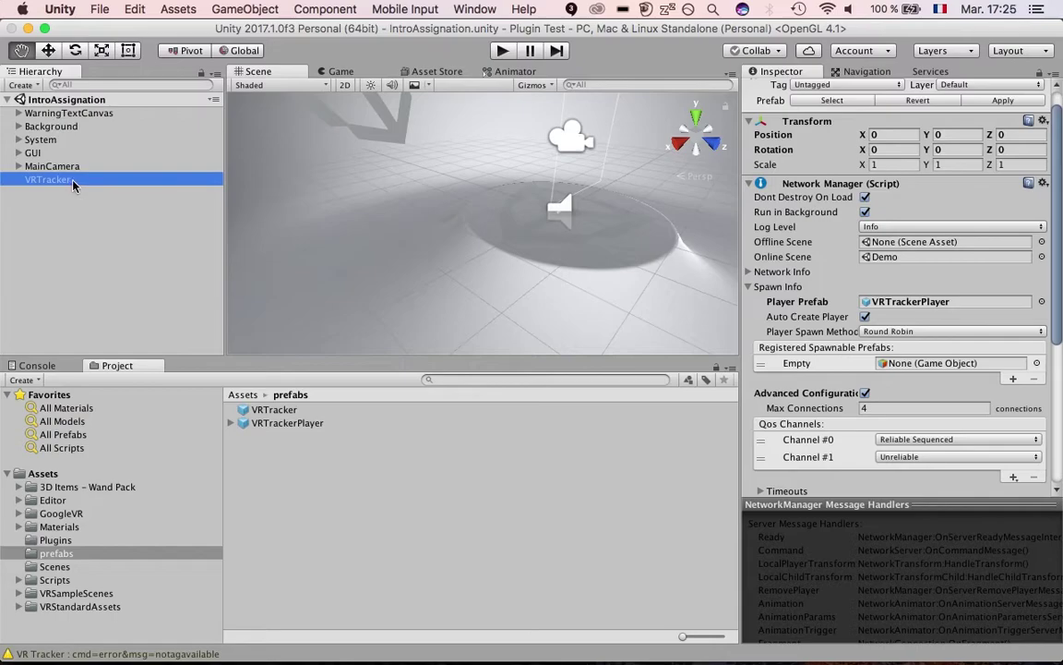
Review VRTrackerPlayer's headset and wand parts, then drag an instance into the Hierarchy
{"action": "left_click", "coordinate": [284, 424]}
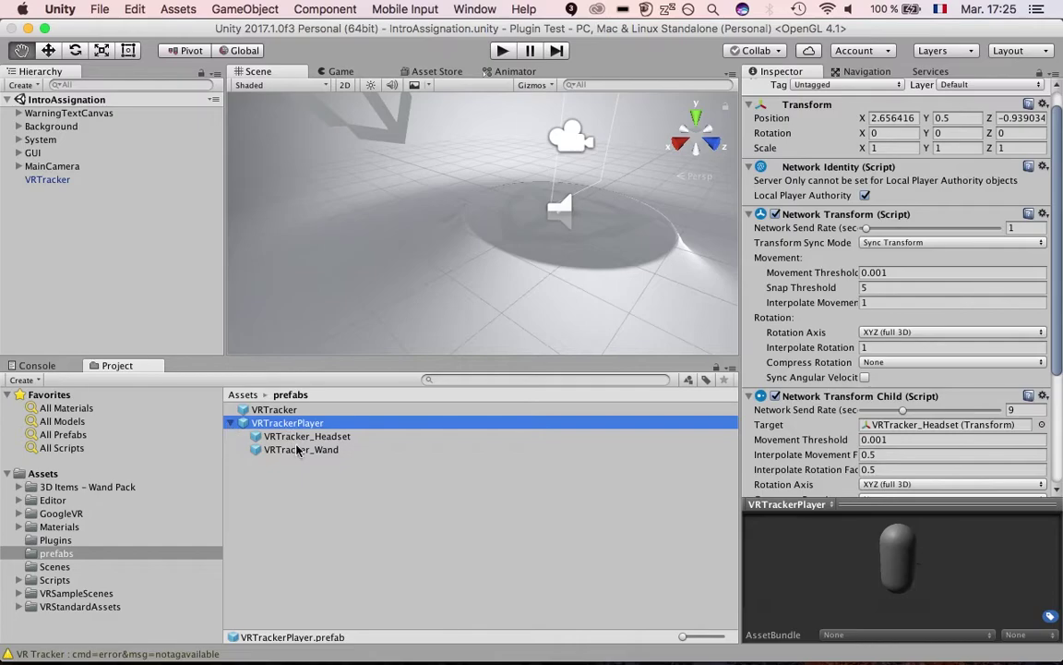
{"action": "left_click", "coordinate": [300, 437]}
{"action": "left_click", "coordinate": [288, 449]}
{"action": "left_click", "coordinate": [308, 437]}
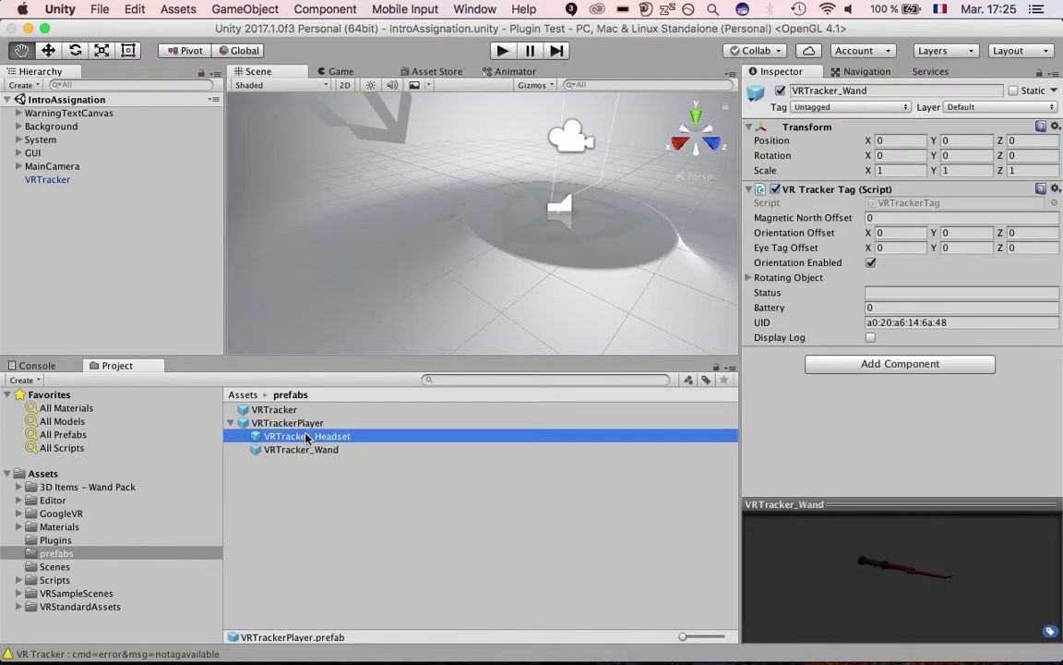
{"action": "left_click", "coordinate": [308, 451]}
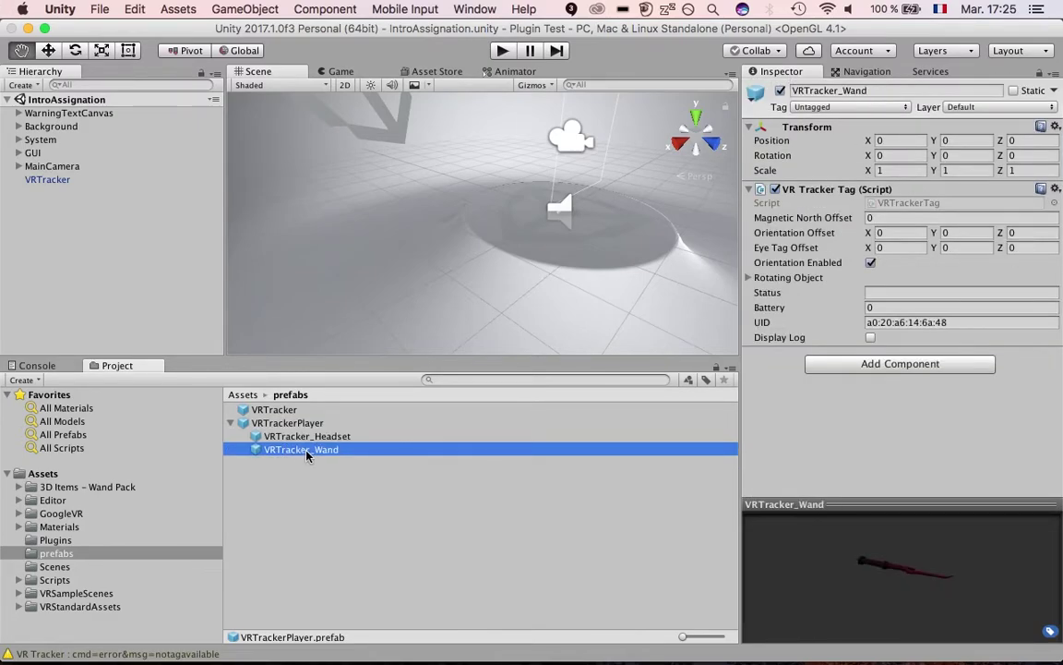
{"action": "key", "text": "Up"}
{"action": "left_click_drag", "start_coordinate": [314, 452], "coordinate": [87, 259]}
{"action": "left_click_drag", "start_coordinate": [270, 444], "coordinate": [284, 466]}
{"action": "left_click", "coordinate": [54, 205]}
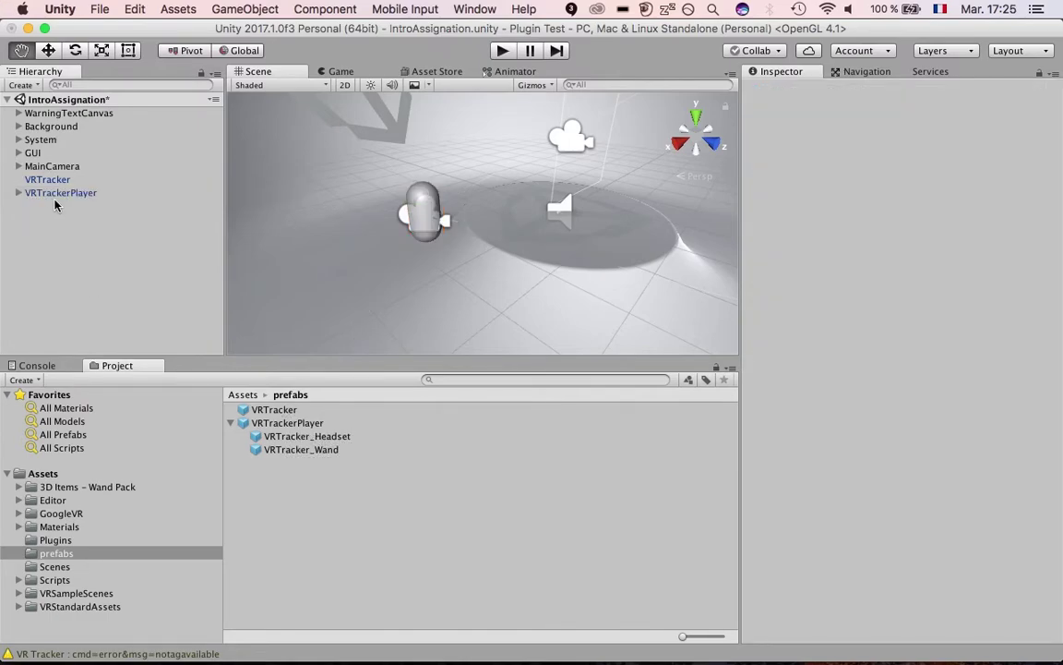
Expand the placed VRTrackerPlayer and frame the Scene view on VRTracker_Wand
{"action": "left_click", "coordinate": [55, 192]}
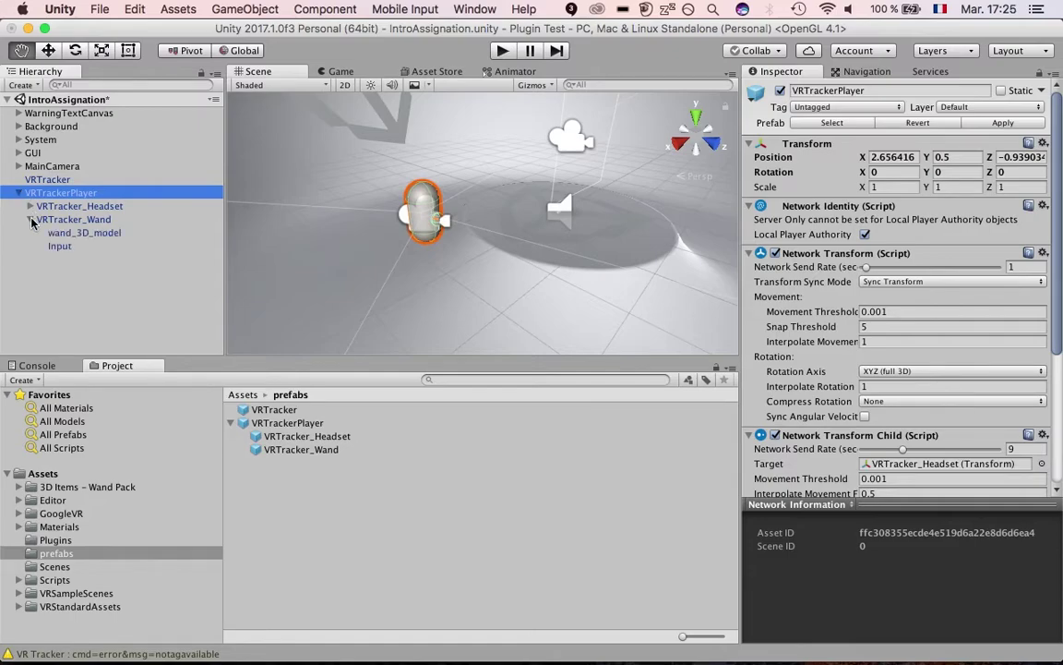
{"action": "left_click", "coordinate": [63, 208]}
{"action": "left_click", "coordinate": [68, 244]}
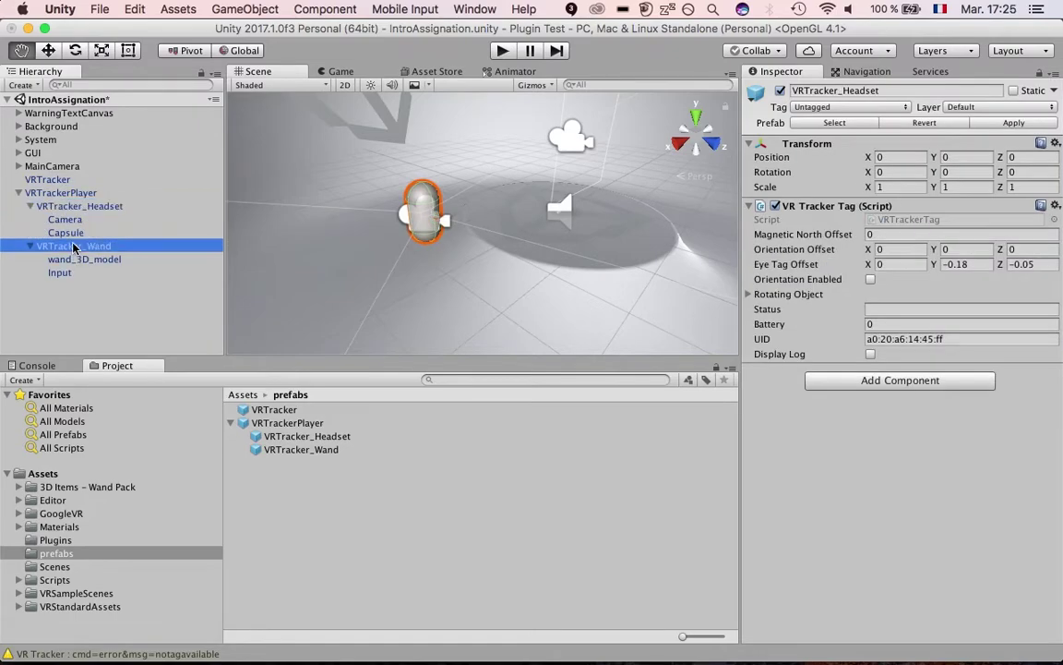
{"action": "key", "text": "f"}
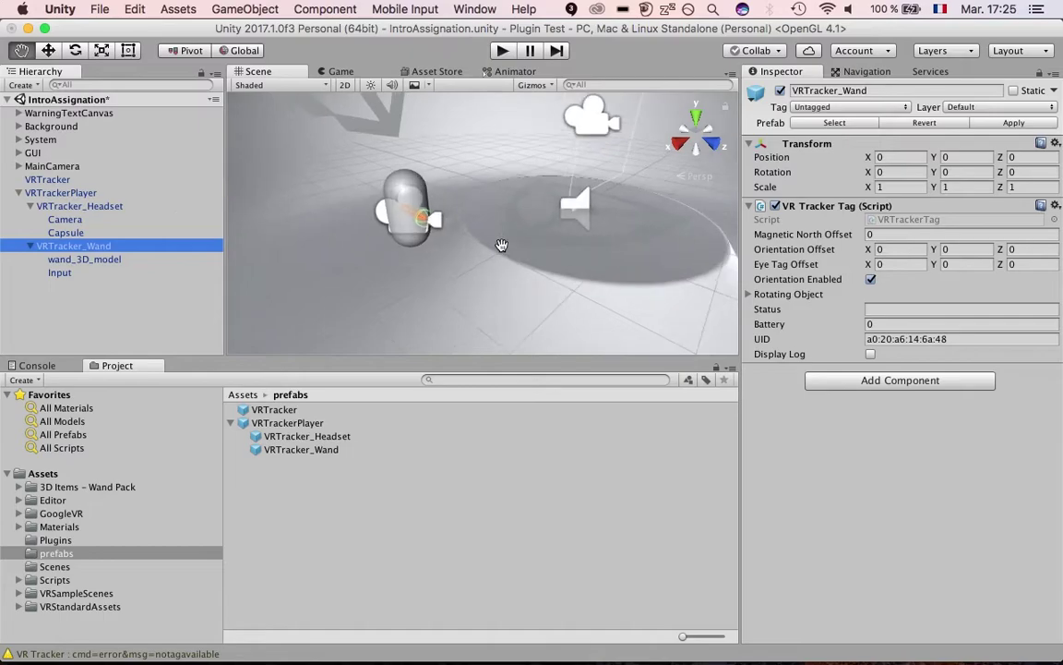
{"action": "left_click", "coordinate": [453, 226]}
{"action": "scroll", "coordinate": [457, 227], "scroll_direction": "up", "scroll_amount": 5}
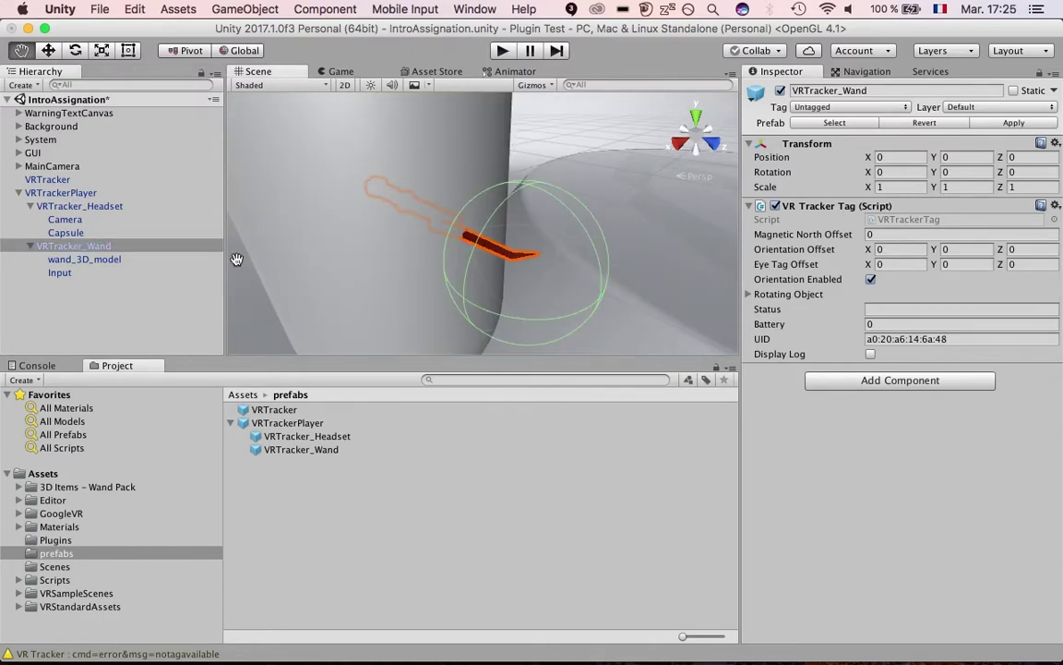
Frame VRTracker_Headset and inspect its Camera and Capsule children
{"action": "left_click", "coordinate": [66, 207]}
{"action": "key", "text": "f"}
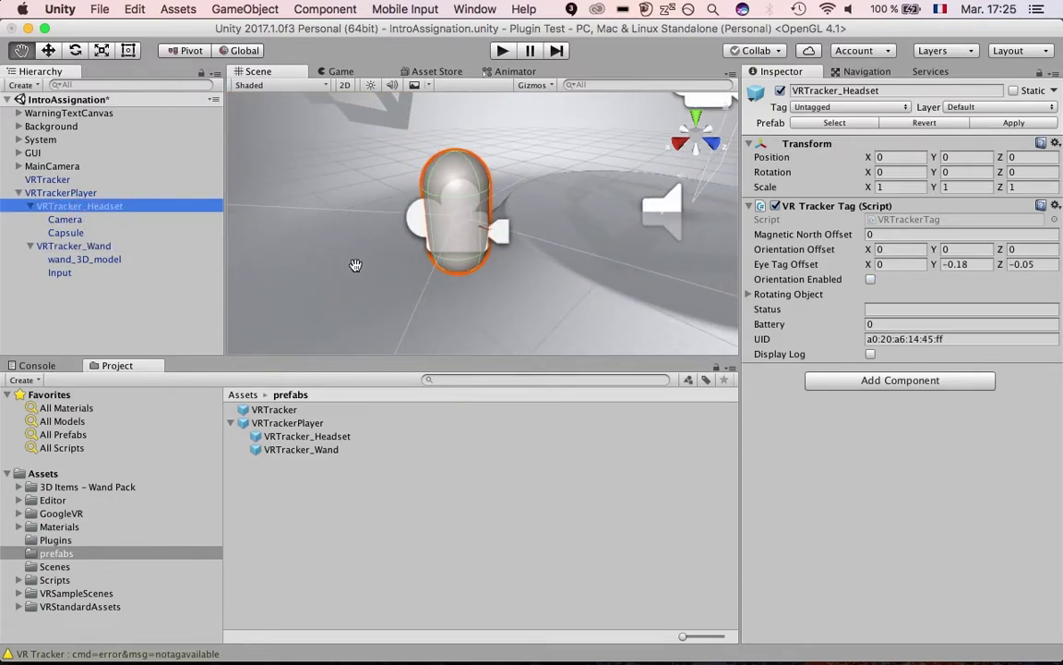
{"action": "left_click", "coordinate": [67, 220]}
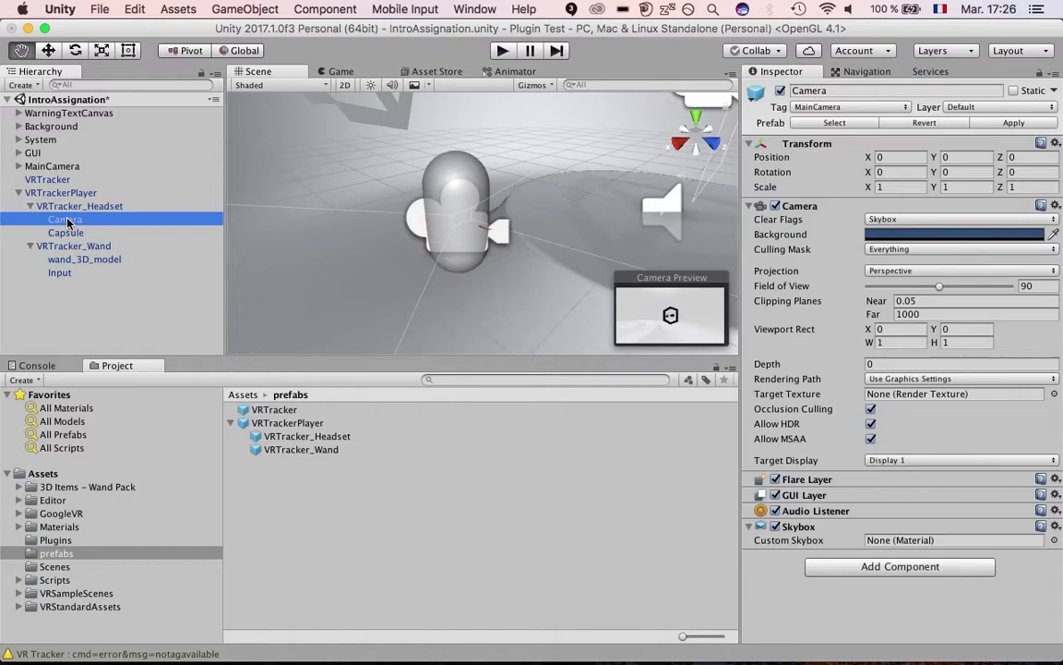
{"action": "left_click", "coordinate": [69, 232]}
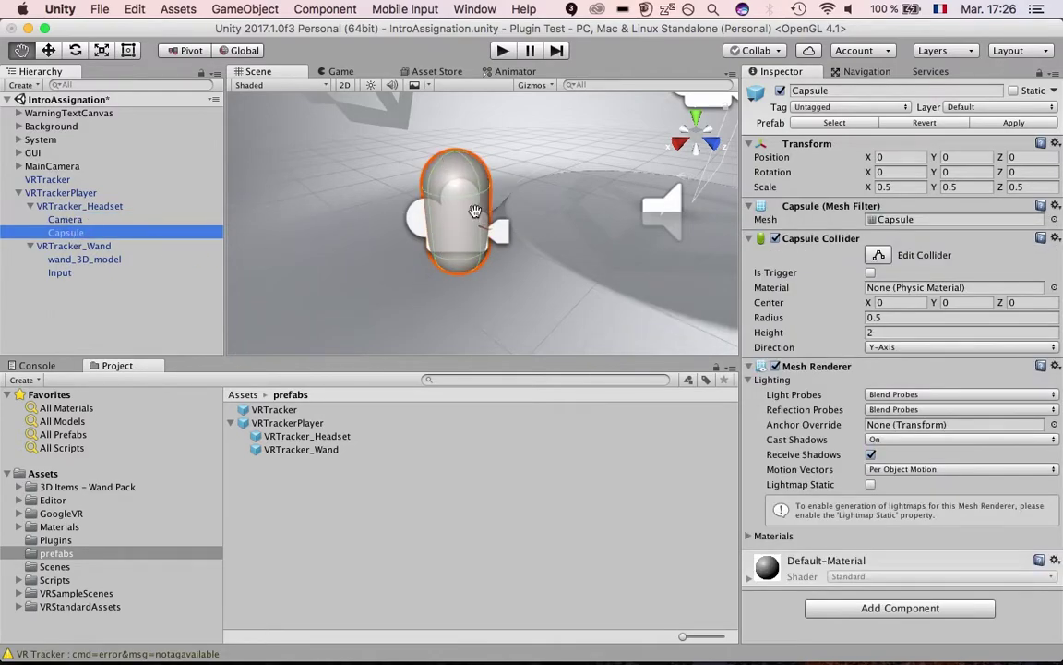
{"action": "left_click", "coordinate": [72, 209]}
Compare the VR Tracker Tag settings of VRTracker_Headset and VRTracker_Wand
{"action": "left_click", "coordinate": [41, 194]}
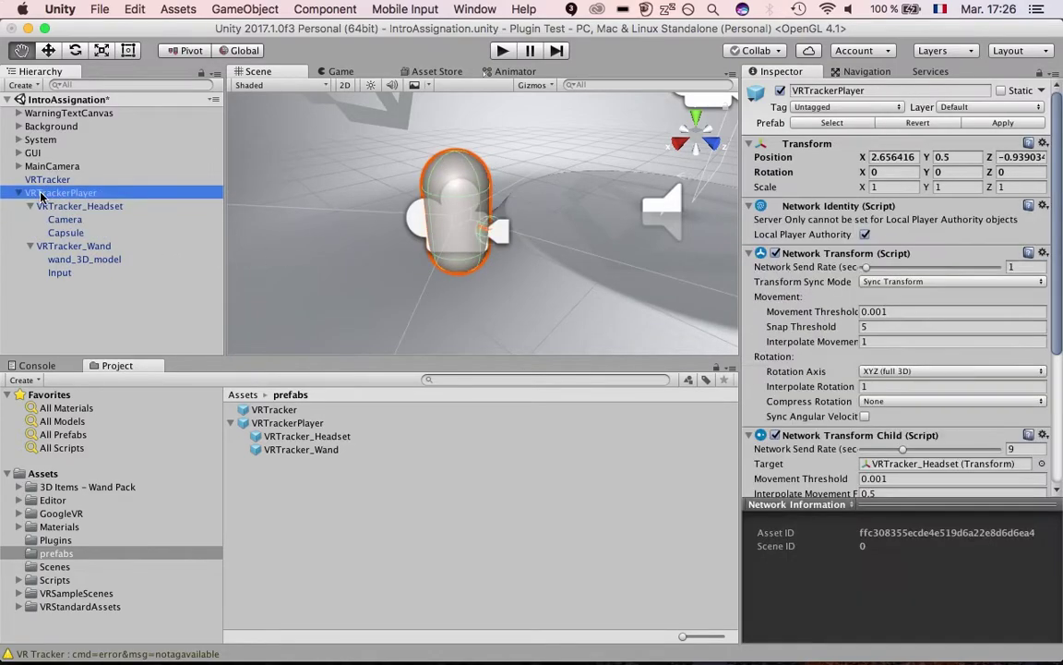
{"action": "left_click", "coordinate": [63, 209]}
{"action": "left_click", "coordinate": [70, 245]}
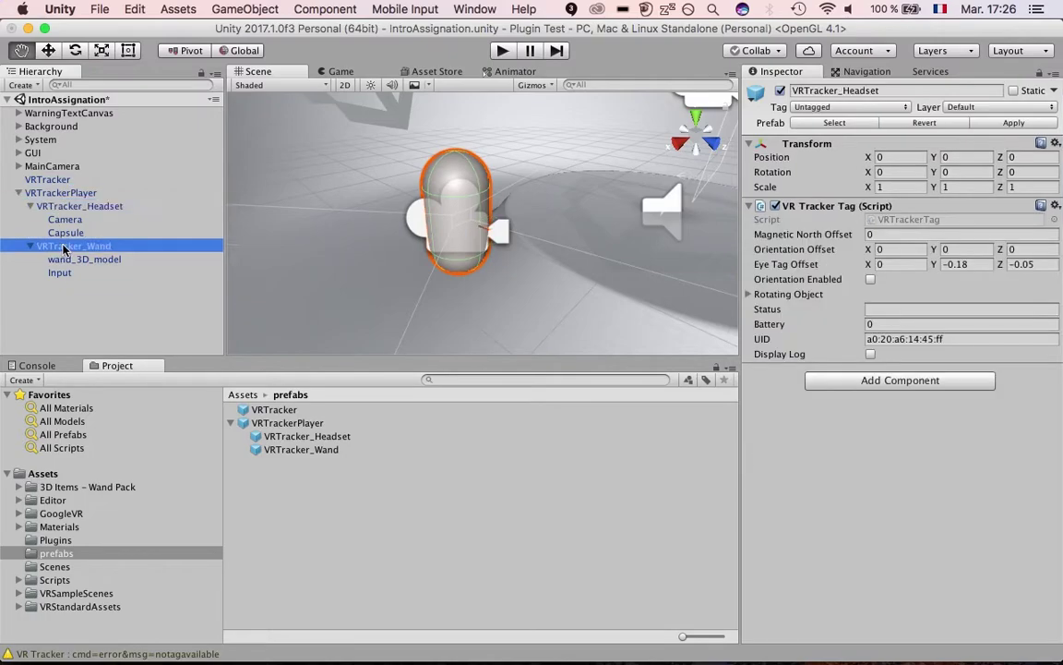
{"action": "left_click", "coordinate": [67, 207]}
{"action": "left_click", "coordinate": [67, 247]}
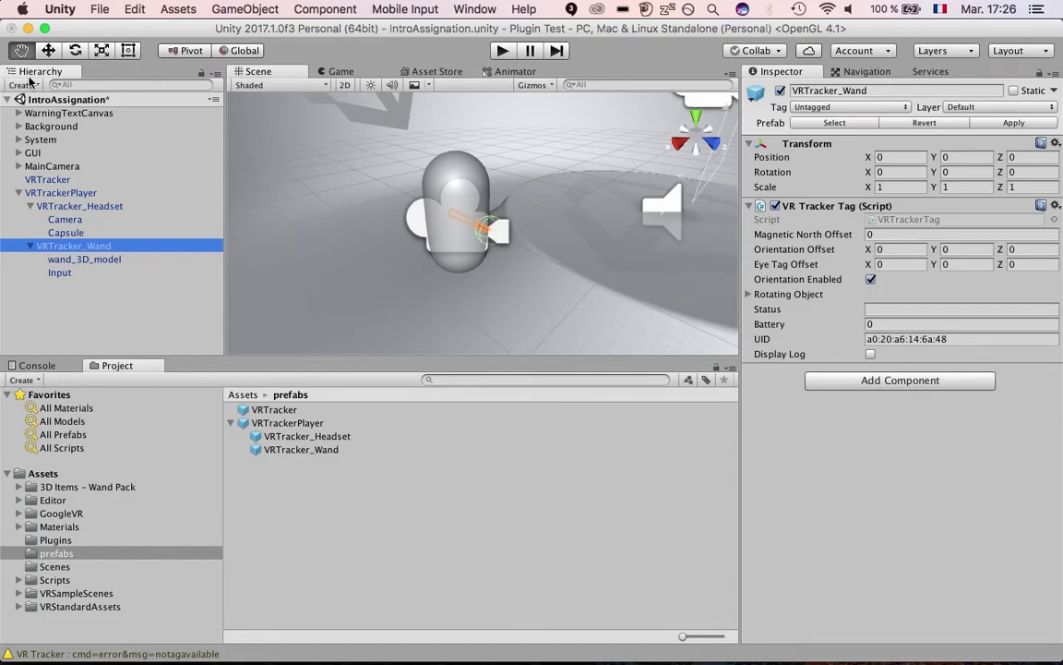
{"action": "left_click", "coordinate": [70, 206]}
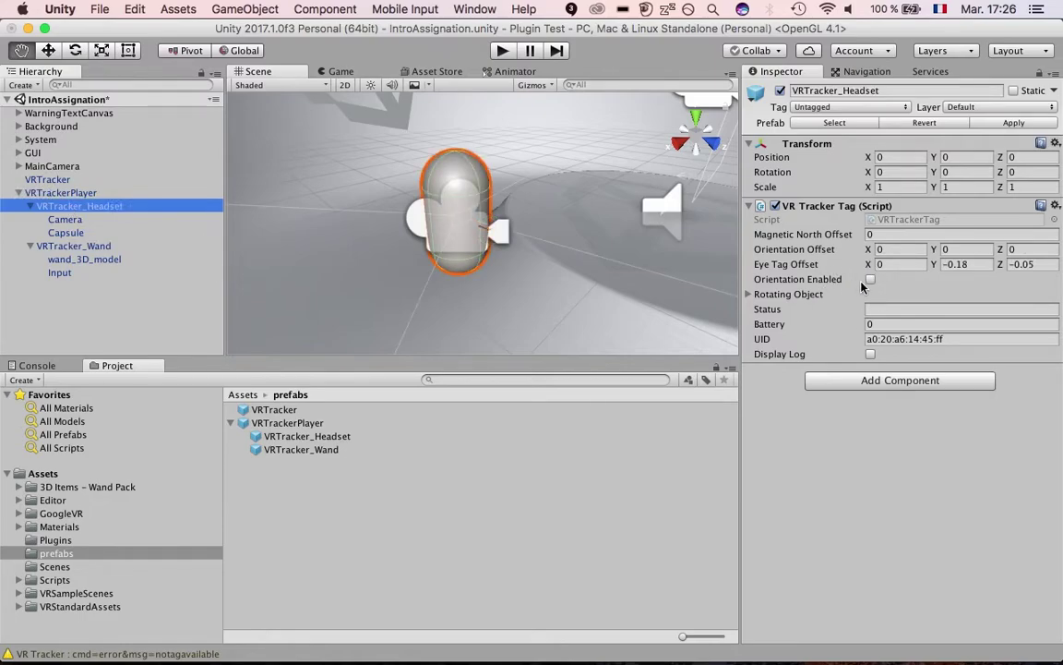